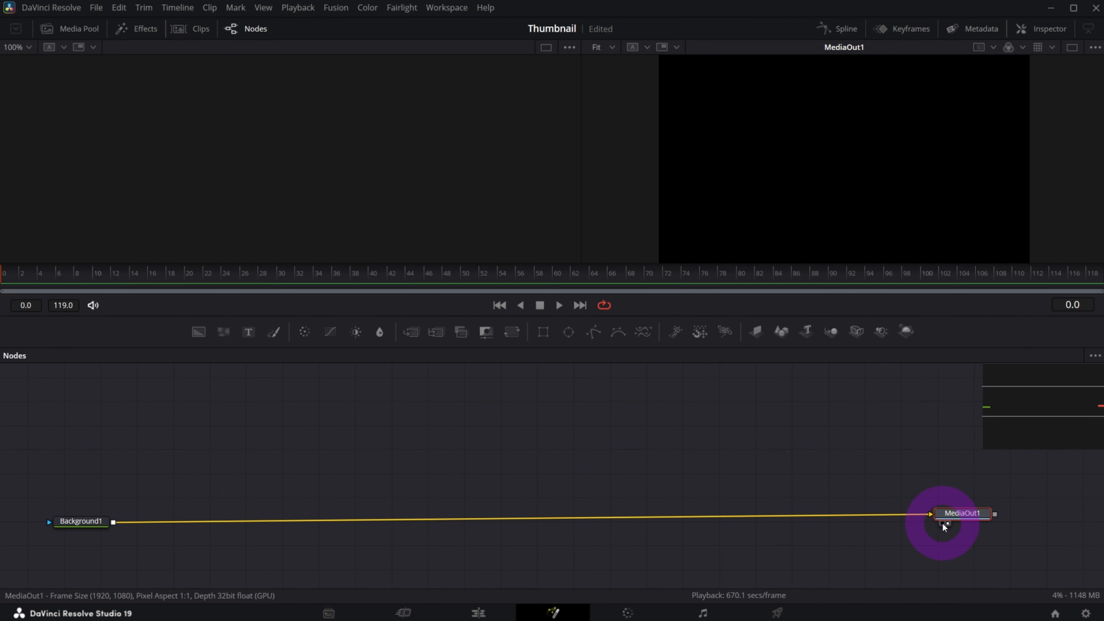
Step: Toggle MediaOut1 on and off in both viewers, leaving it displayed only in the second viewer
{"action": "left_click", "coordinate": [943, 524]}
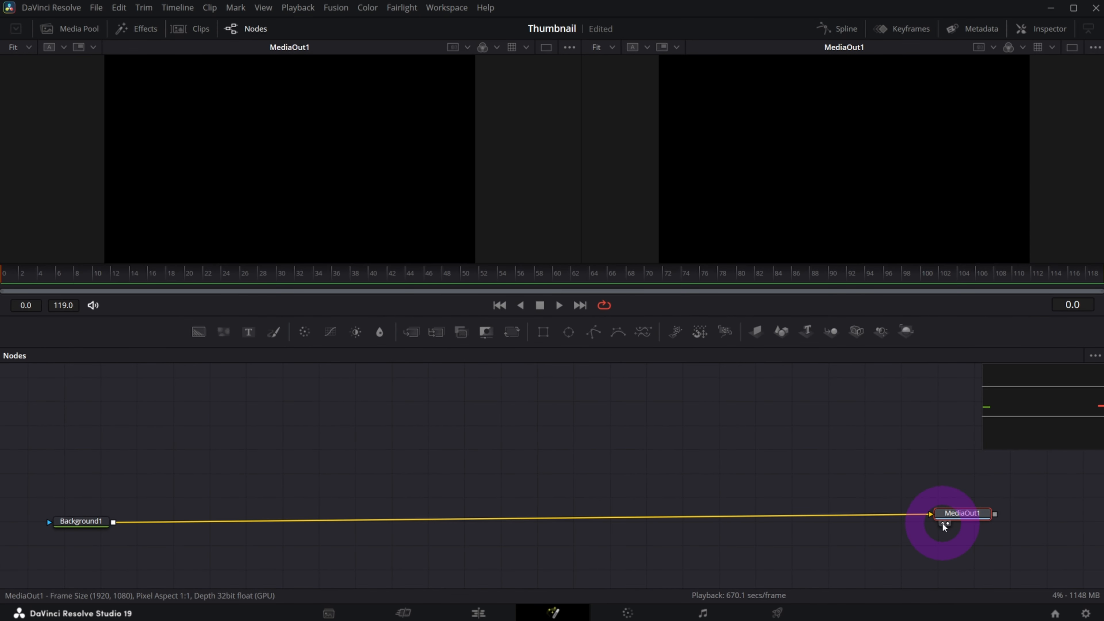
{"action": "left_click_drag", "start_coordinate": [948, 516], "coordinate": [952, 517]}
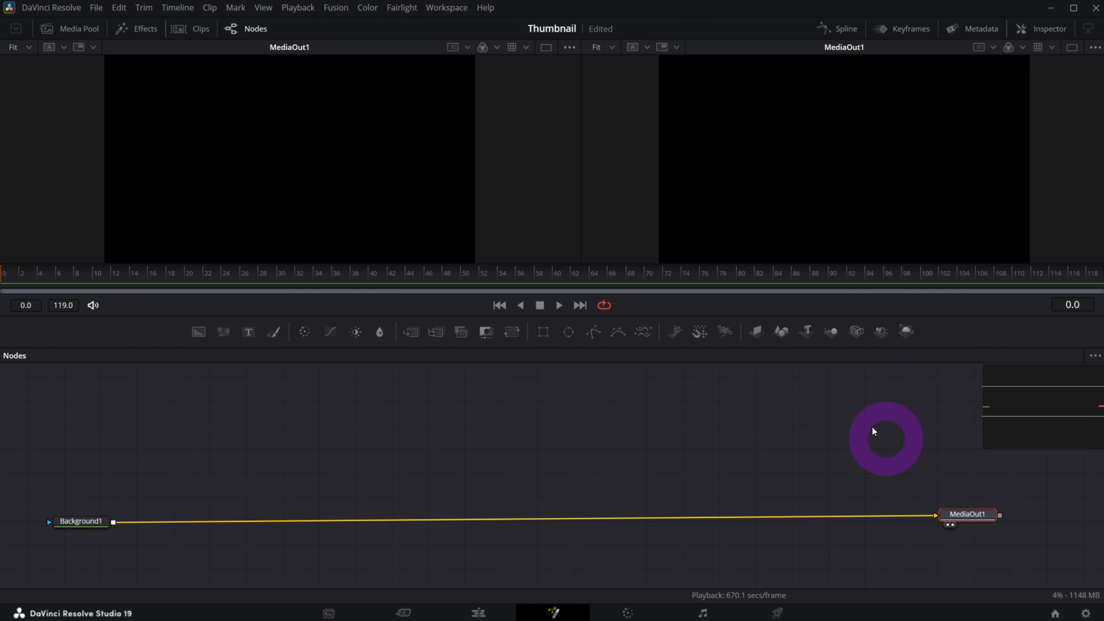
{"action": "left_click", "coordinate": [953, 525]}
{"action": "left_click", "coordinate": [952, 526]}
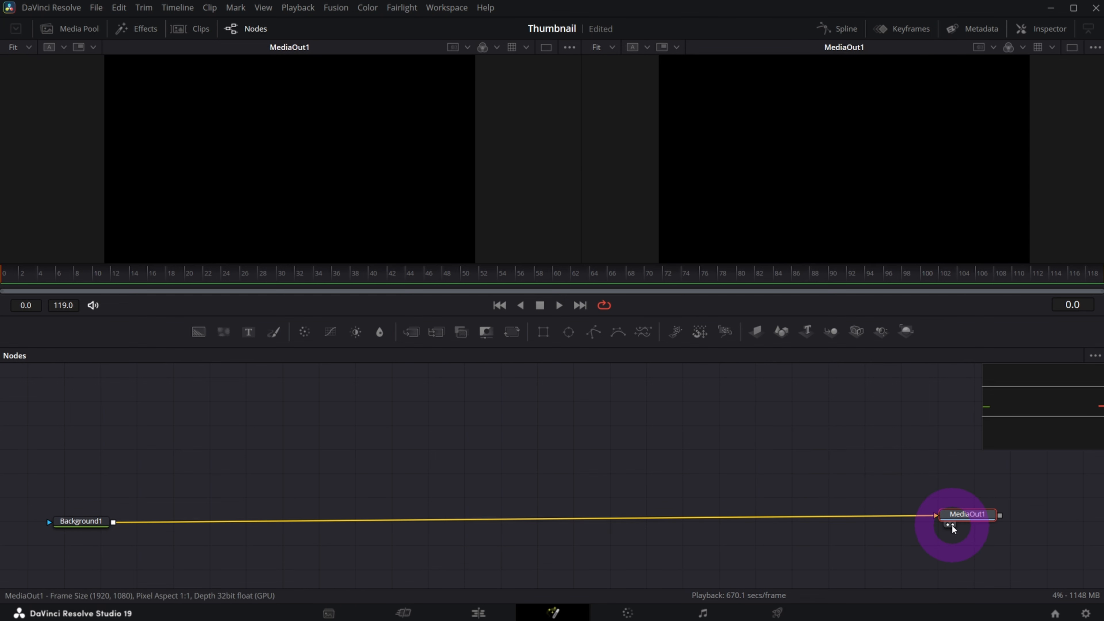
{"action": "key", "text": "2"}
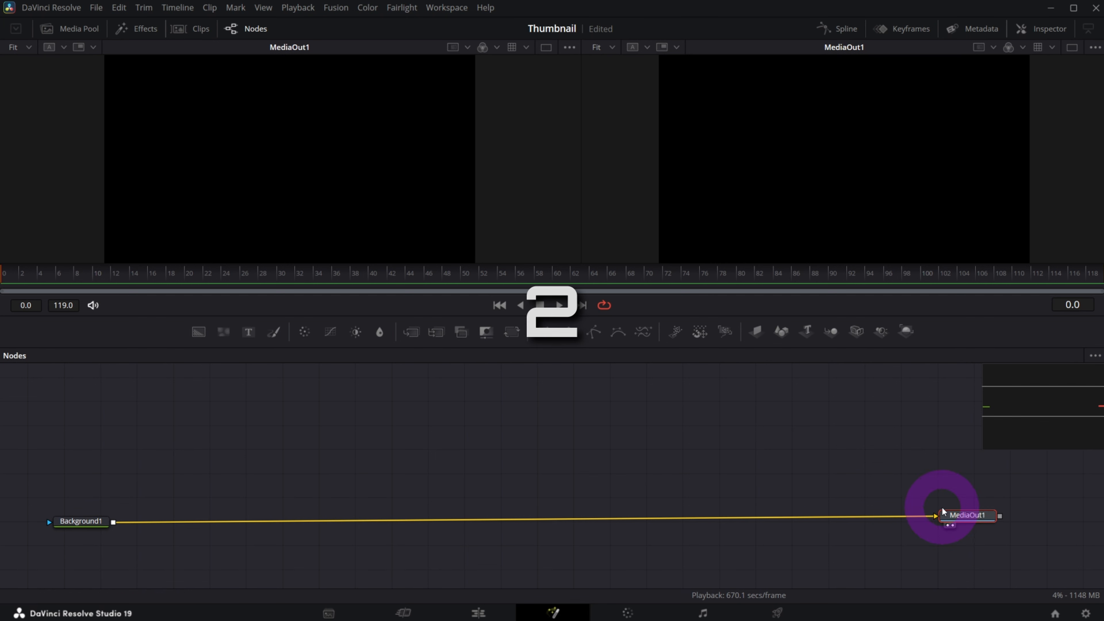
{"action": "key", "text": "1"}
{"action": "key", "text": "1"}
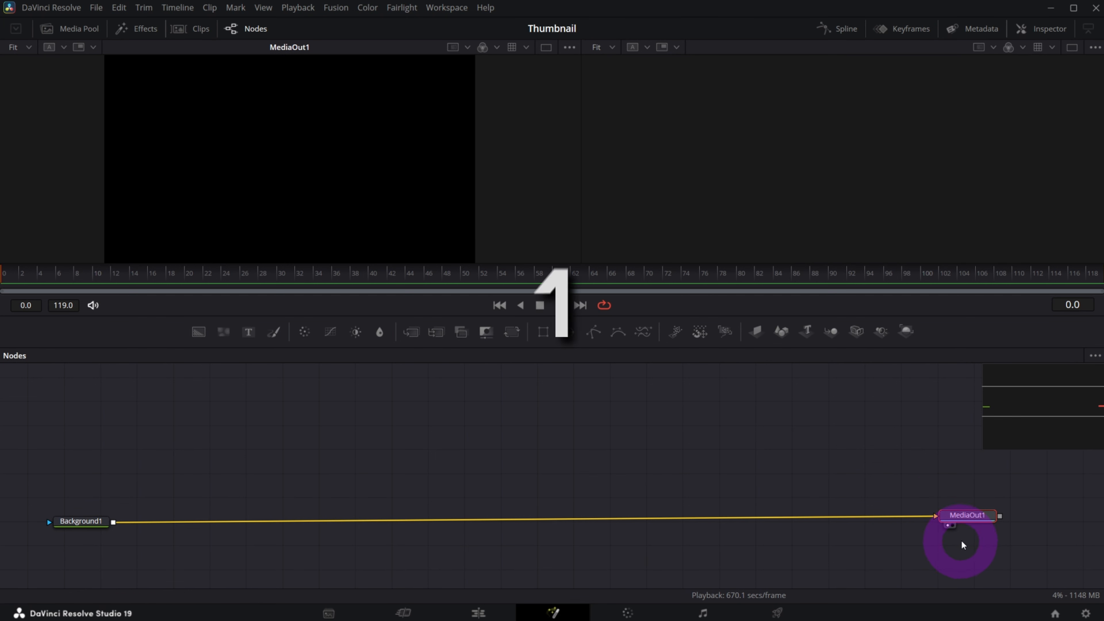
{"action": "key", "text": "2"}
{"action": "key", "text": "2"}
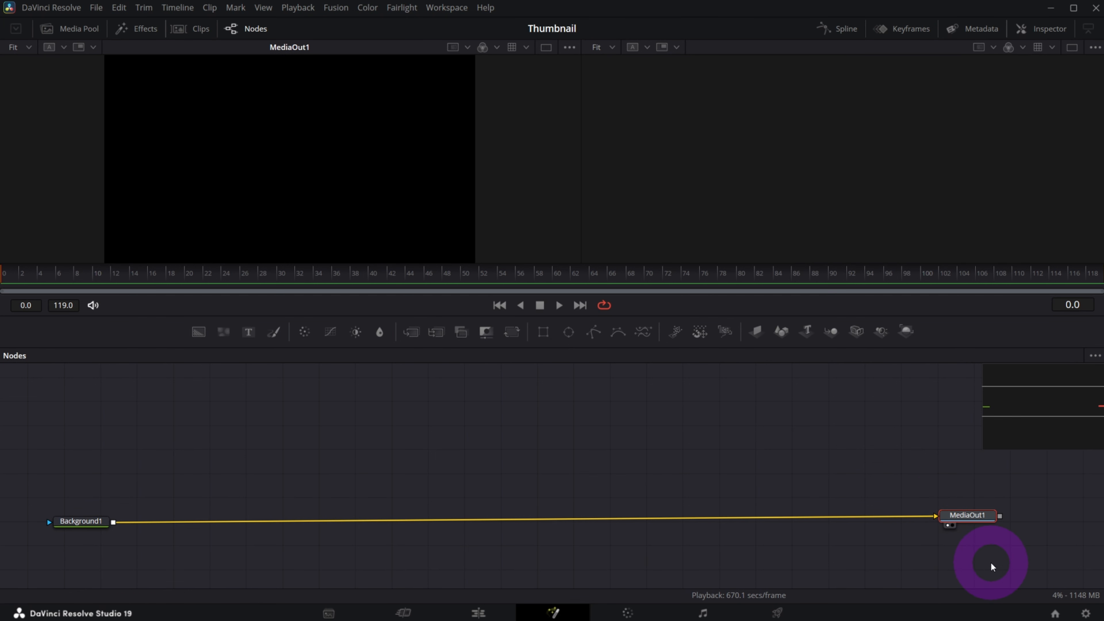
{"action": "key", "text": "1"}
{"action": "key", "text": "2"}
{"action": "left_click_drag", "start_coordinate": [966, 515], "coordinate": [970, 519]}
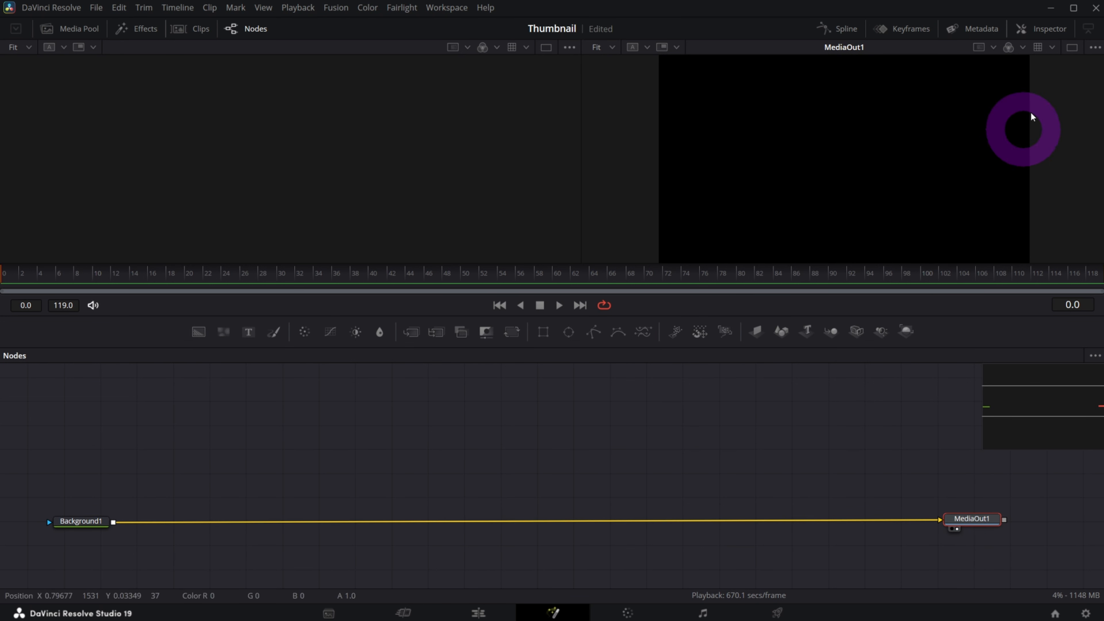
Step: Show the Inspector and make Background1 fully transparent by setting its alpha to 0.0
{"action": "left_click", "coordinate": [1043, 29]}
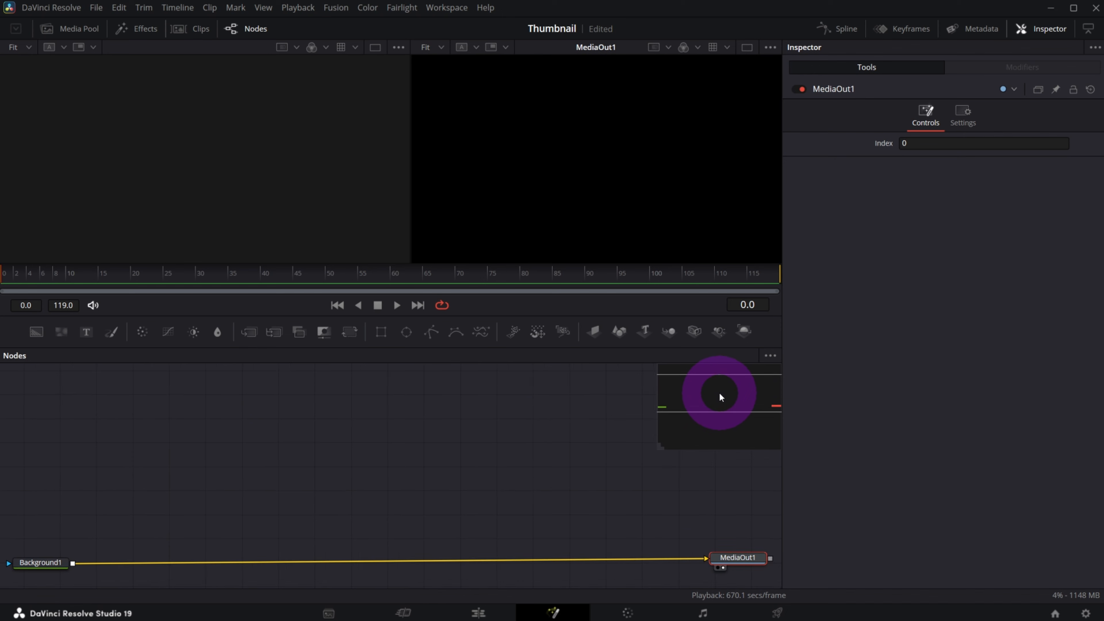
{"action": "left_click_drag", "start_coordinate": [750, 551], "coordinate": [701, 551]}
{"action": "left_click_drag", "start_coordinate": [717, 419], "coordinate": [721, 395]}
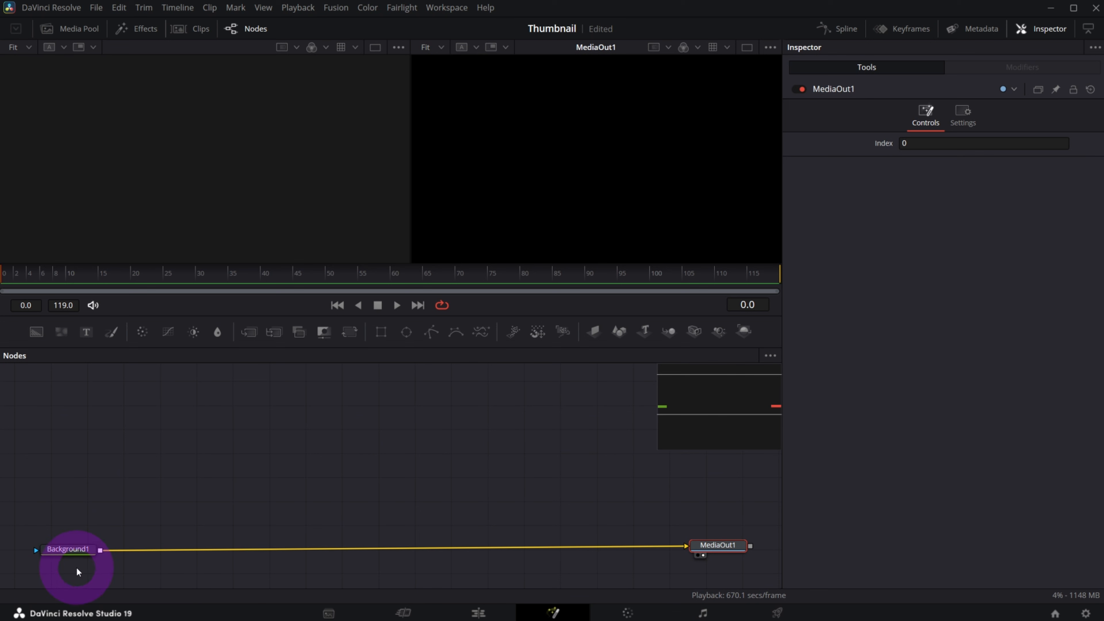
{"action": "left_click", "coordinate": [55, 550]}
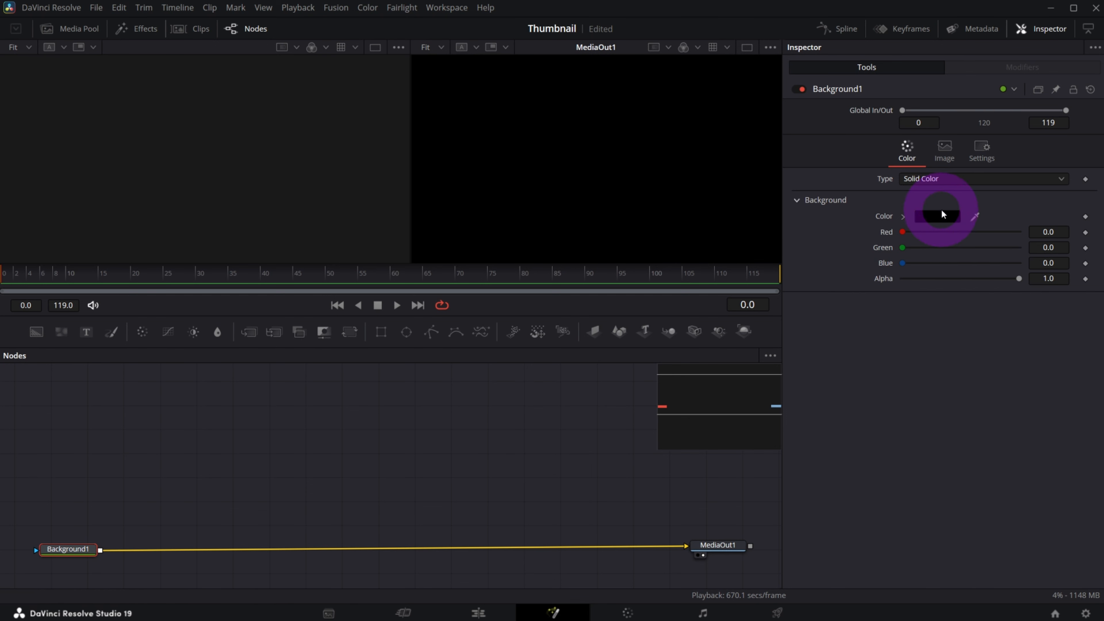
{"action": "left_click_drag", "start_coordinate": [1019, 281], "coordinate": [874, 284]}
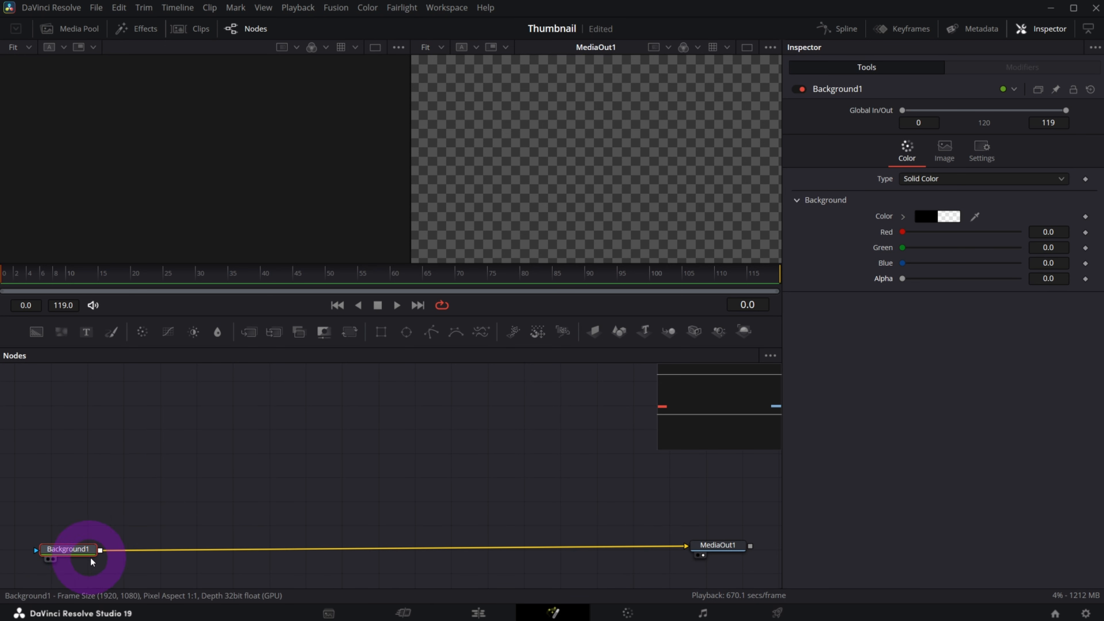
{"action": "left_click_drag", "start_coordinate": [702, 547], "coordinate": [706, 548]}
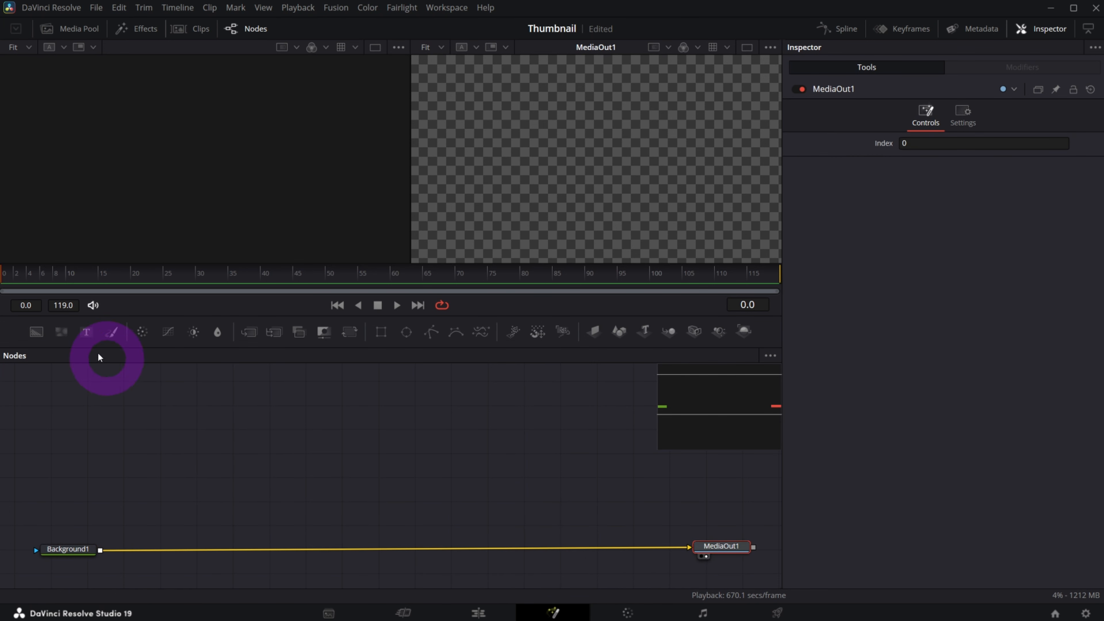
Step: Add a Text+ node above the Background1–MediaOut1 connection, unconnected, and enter THUMBNAIL as its text
{"action": "left_click_drag", "start_coordinate": [86, 336], "coordinate": [525, 411]}
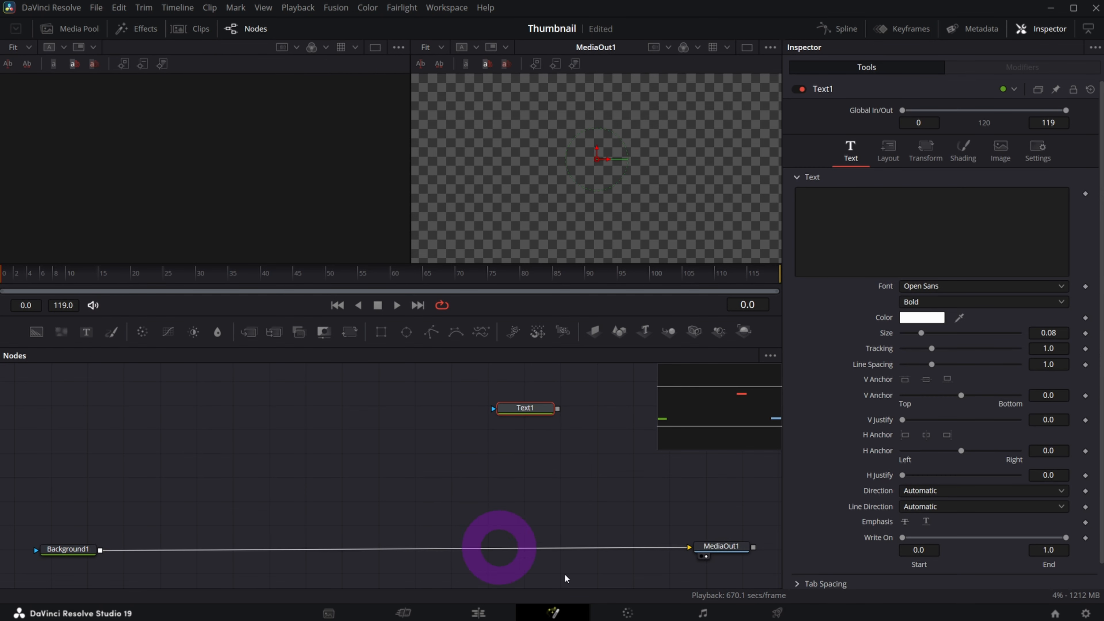
{"action": "left_click", "coordinate": [848, 216]}
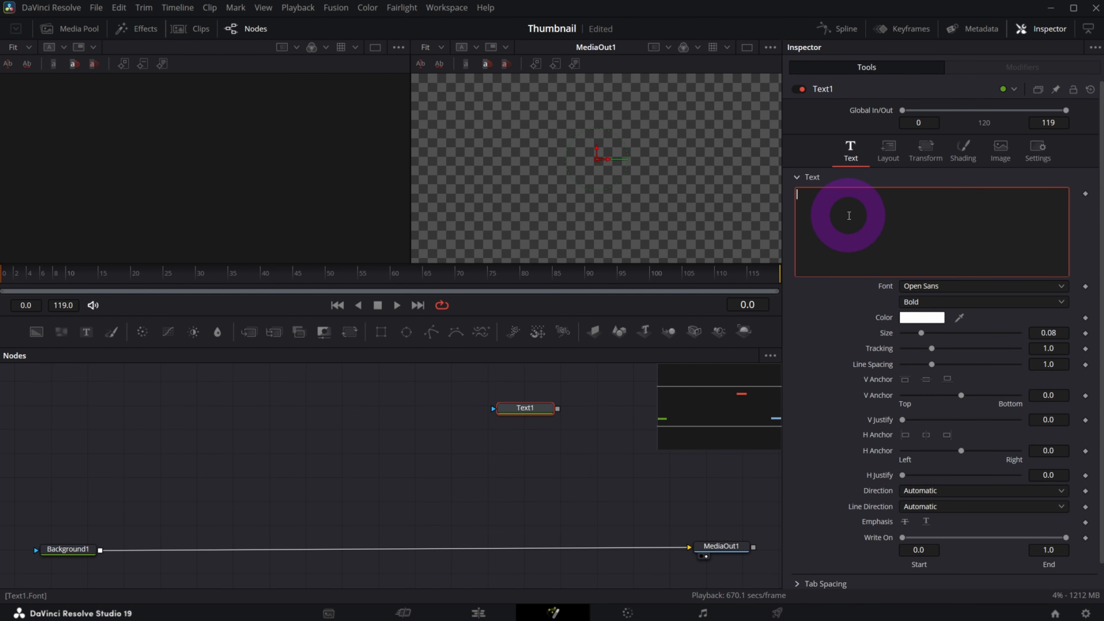
{"action": "type", "text": "THUMBNAIL"}
{"action": "left_click", "coordinate": [669, 400]}
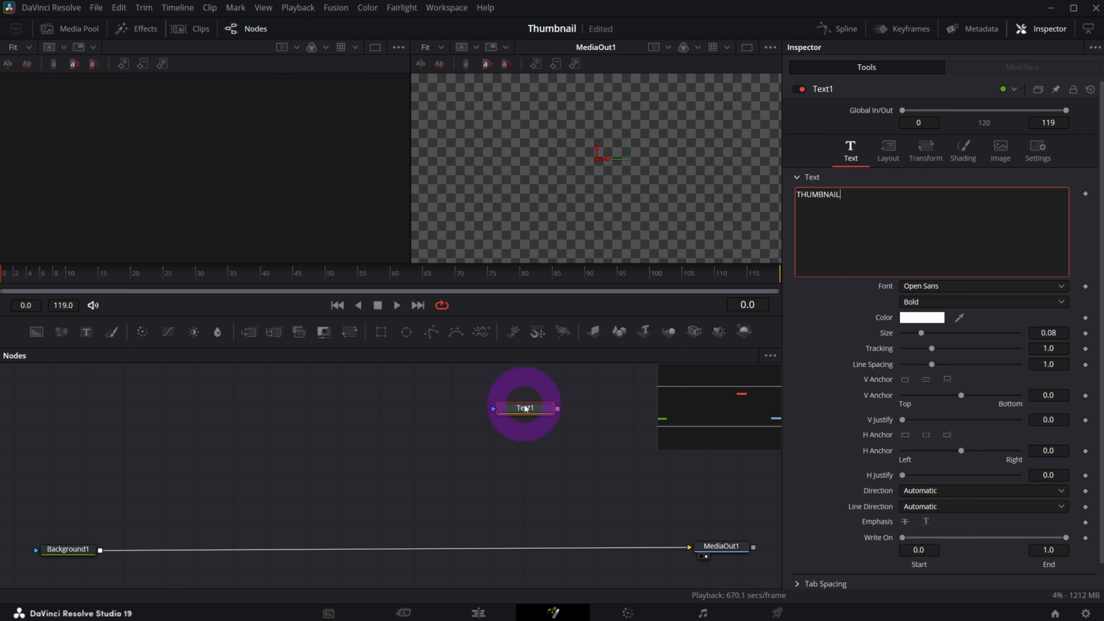
Step: Display the Text1 node in the first viewer
{"action": "left_click_drag", "start_coordinate": [526, 408], "coordinate": [549, 411]}
{"action": "left_click", "coordinate": [542, 418]}
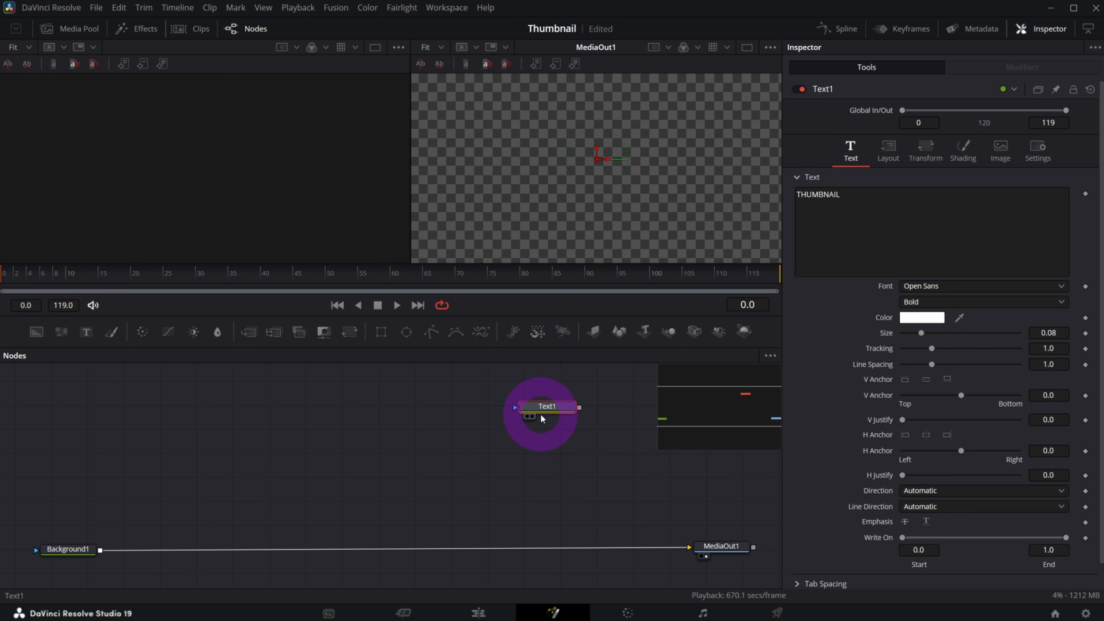
{"action": "left_click_drag", "start_coordinate": [546, 410], "coordinate": [553, 438]}
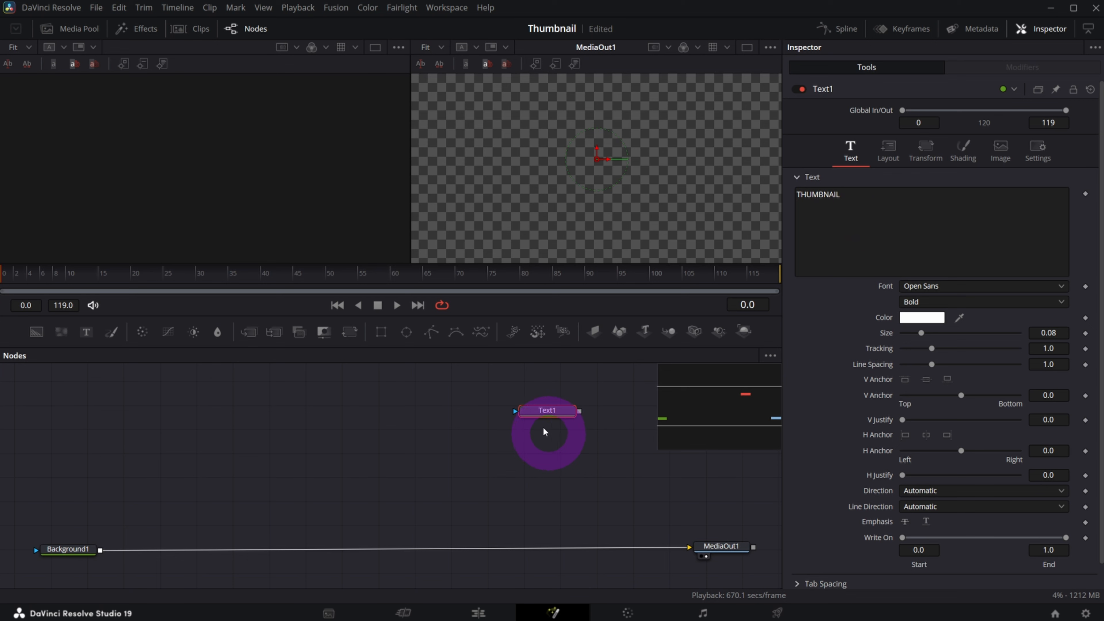
{"action": "key", "text": "1"}
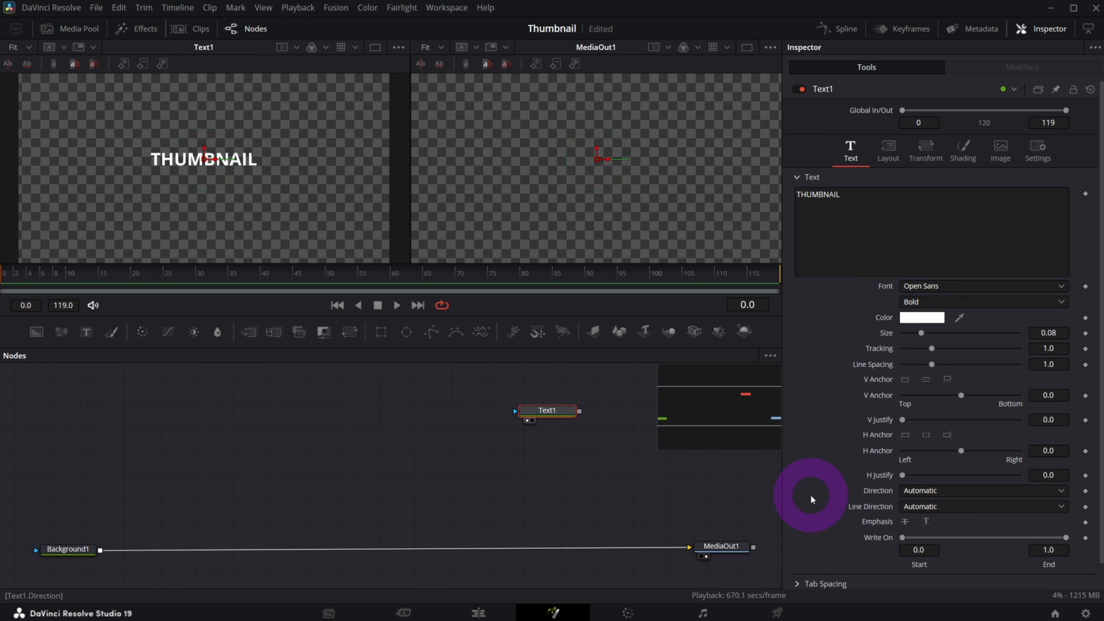
Step: Style the THUMBNAIL text as Extrabold with size 0.1803 and tracking 1.083
{"action": "left_click_drag", "start_coordinate": [1044, 334], "coordinate": [1067, 334]}
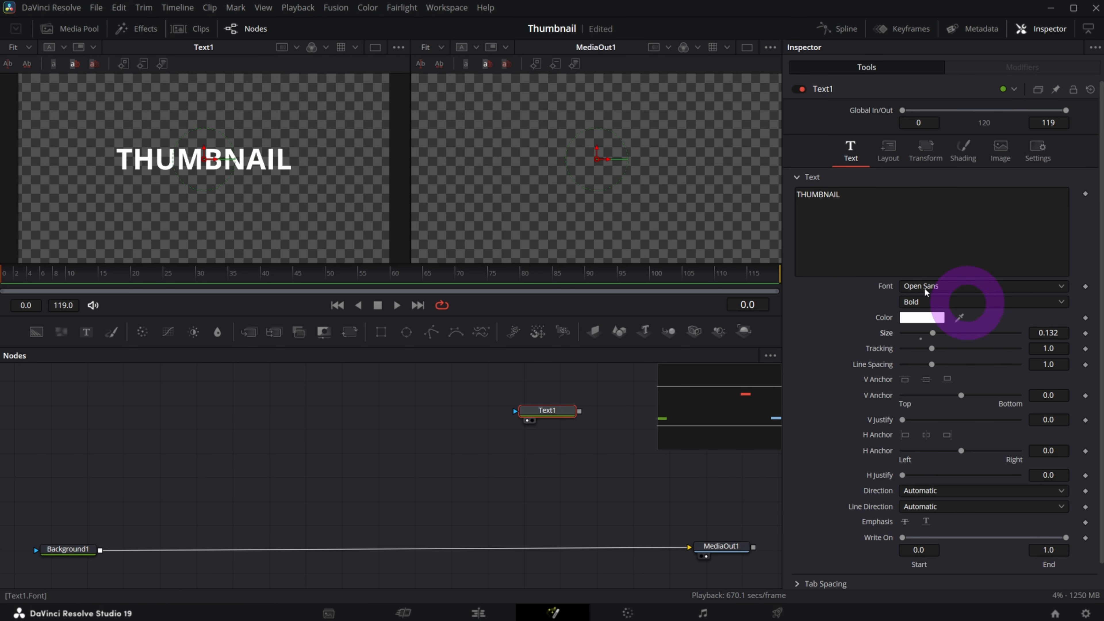
{"action": "left_click", "coordinate": [921, 302]}
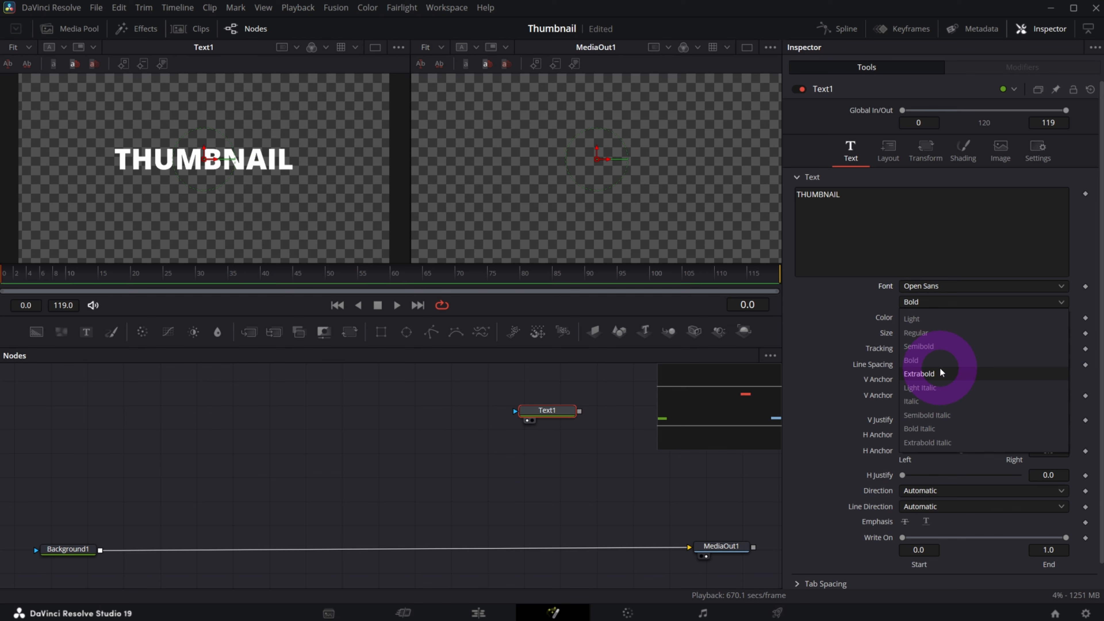
{"action": "left_click", "coordinate": [947, 374]}
{"action": "mouse_move", "coordinate": [1048, 348]}
{"action": "left_mouse_down"}
{"action": "mouse_move", "coordinate": [1082, 346]}
{"action": "mouse_move", "coordinate": [1038, 329]}
{"action": "left_mouse_up"}
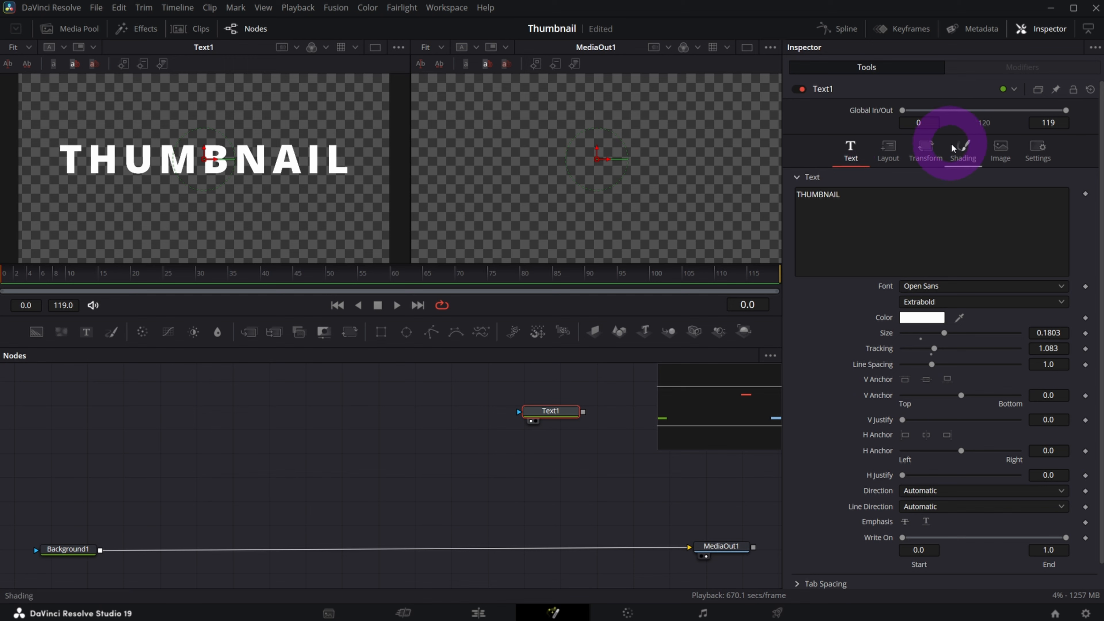
{"action": "left_click", "coordinate": [963, 150]}
{"action": "left_click", "coordinate": [888, 151]}
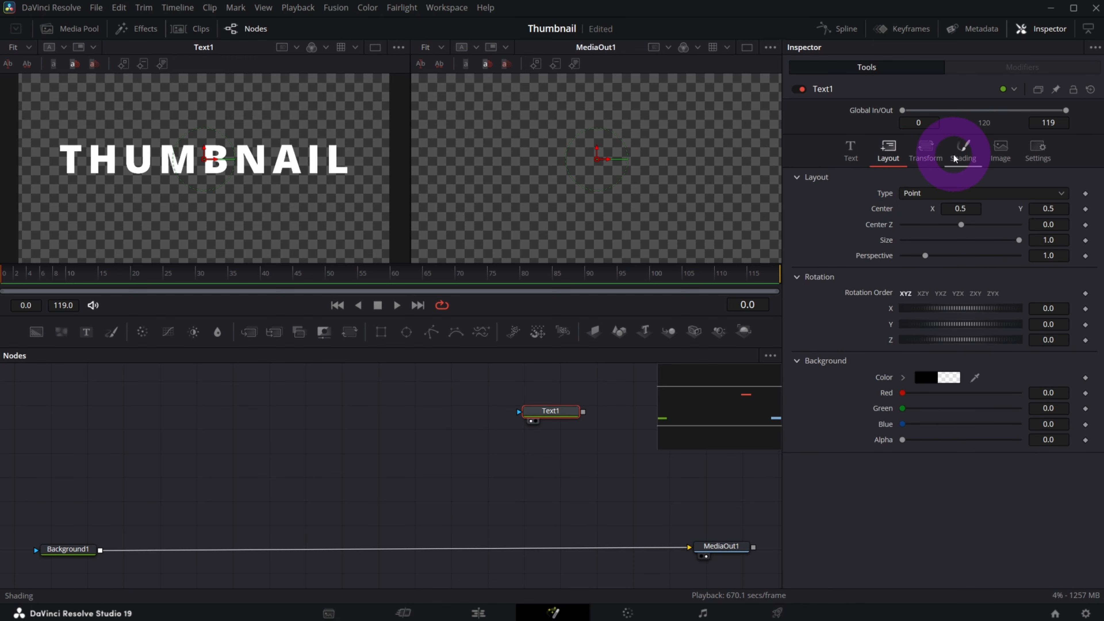
{"action": "left_click", "coordinate": [962, 152]}
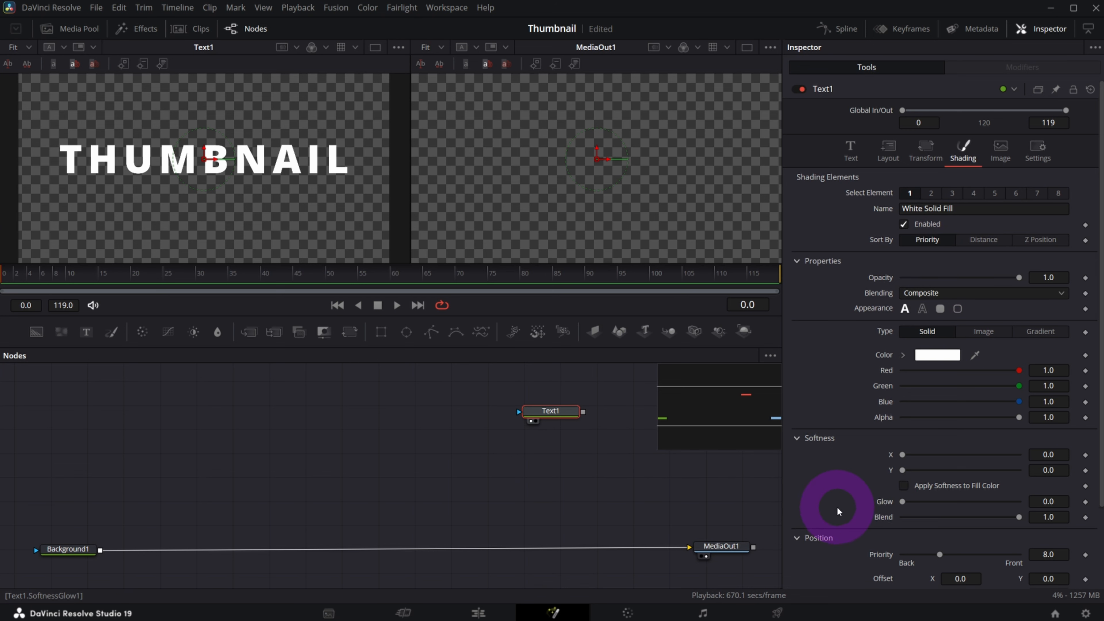
{"action": "left_click", "coordinate": [861, 158]}
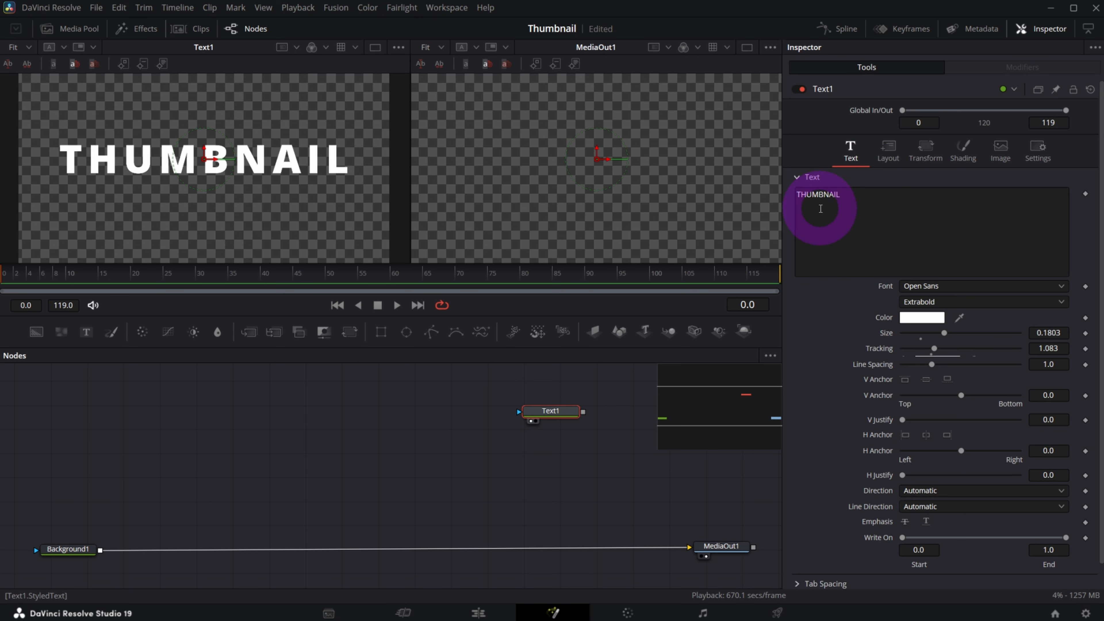
Step: Set the THUMBNAIL text's fill color to bright blue, #00aaff
{"action": "left_click", "coordinate": [817, 198]}
{"action": "left_click", "coordinate": [921, 317]}
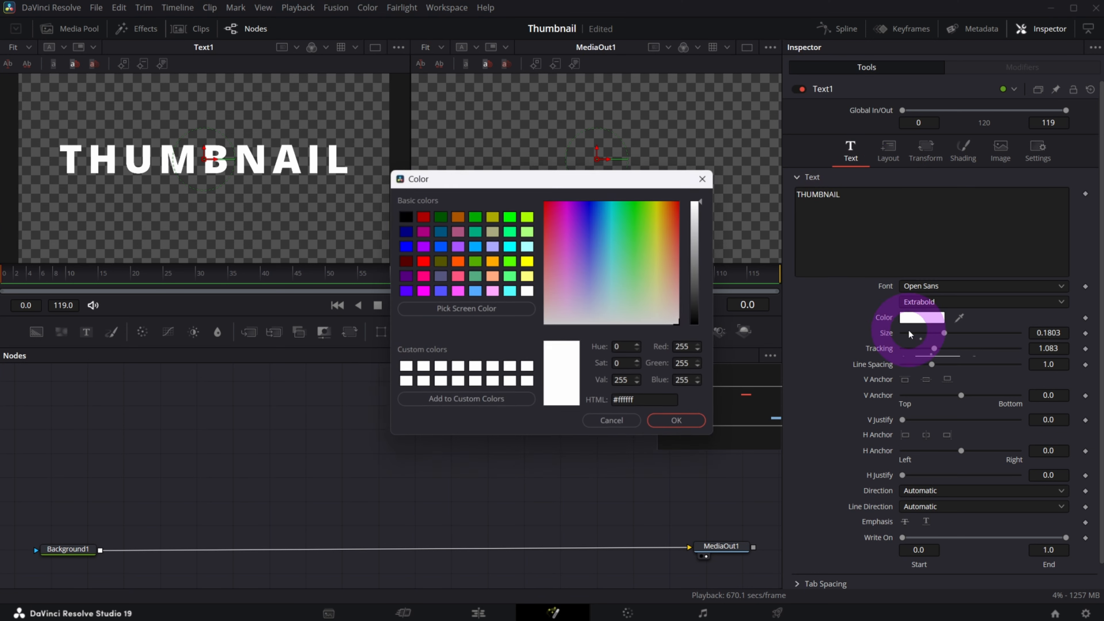
{"action": "left_click", "coordinate": [474, 248]}
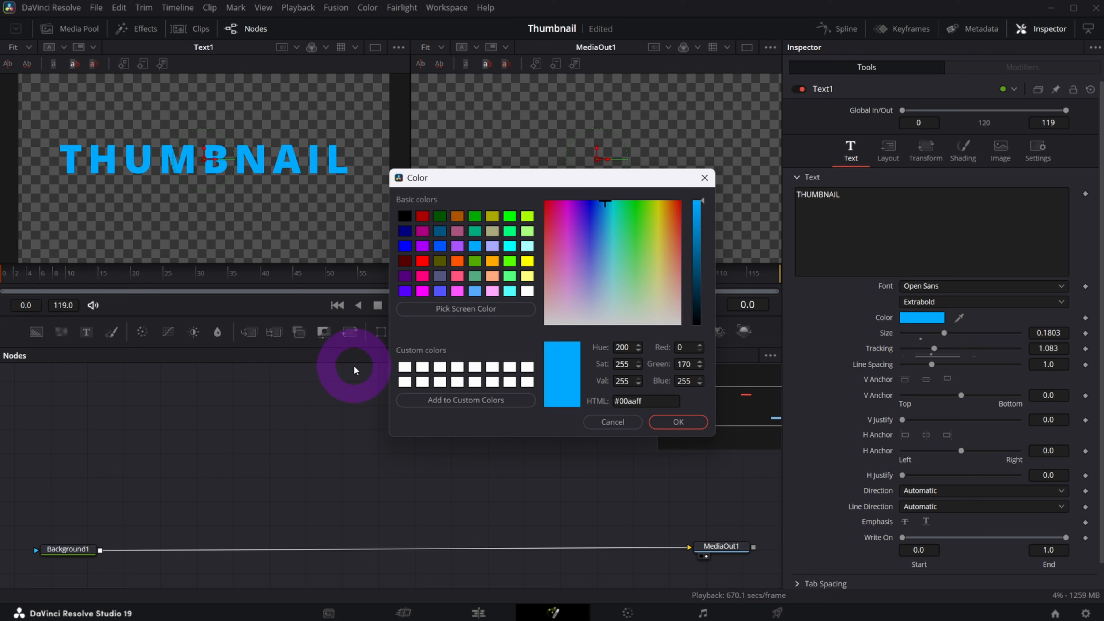
{"action": "left_click", "coordinate": [677, 421]}
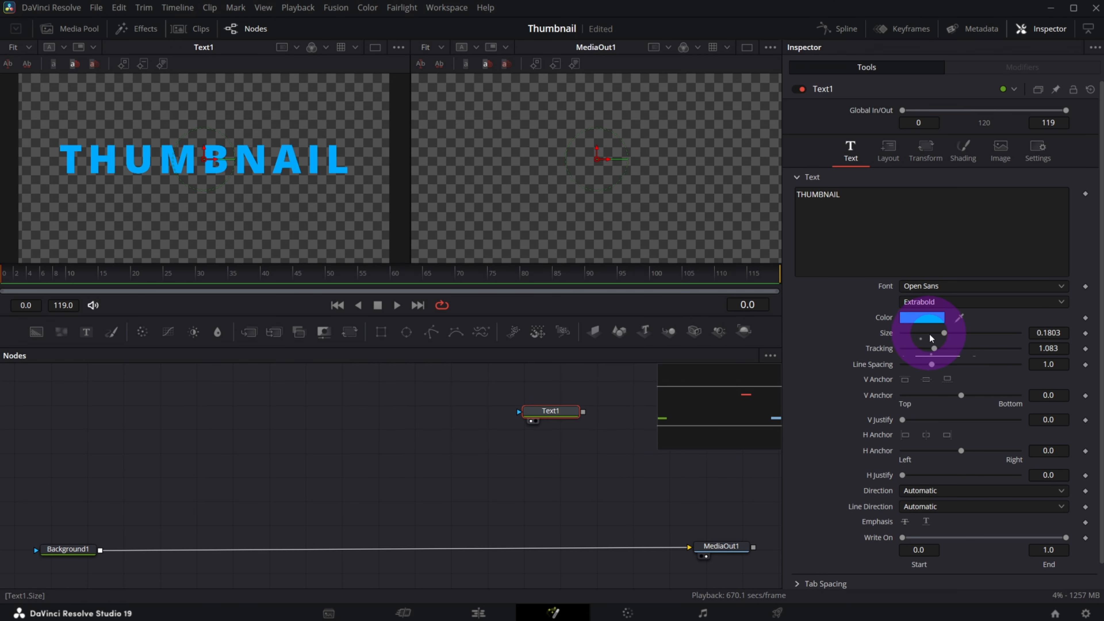
Step: Enable the outline in Text1's second shading element and set its color to white
{"action": "left_click", "coordinate": [964, 158]}
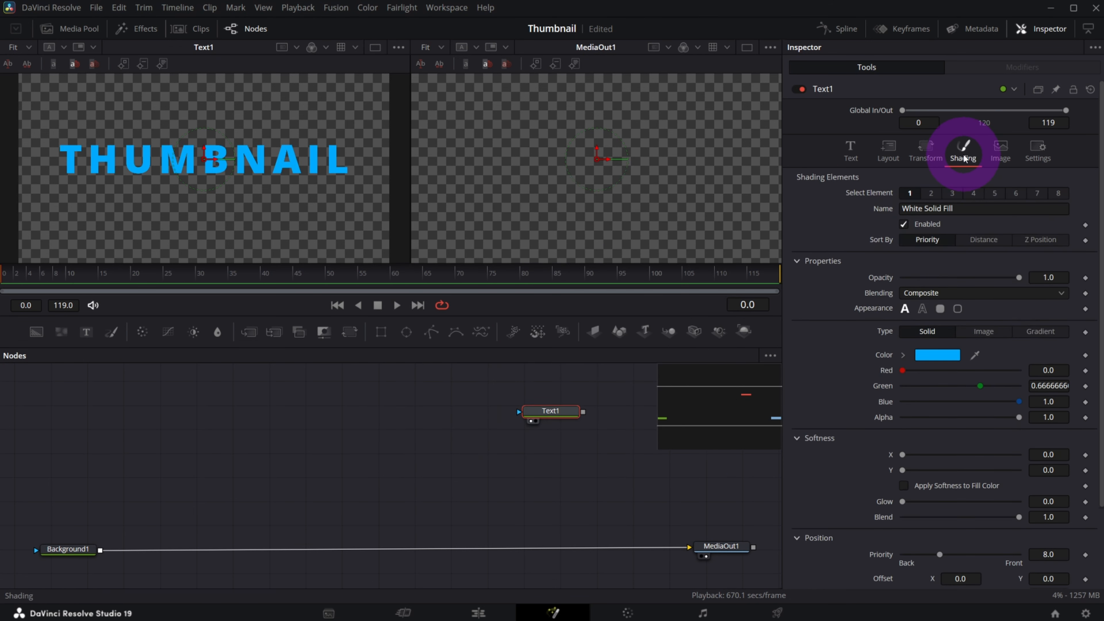
{"action": "left_click", "coordinate": [931, 194]}
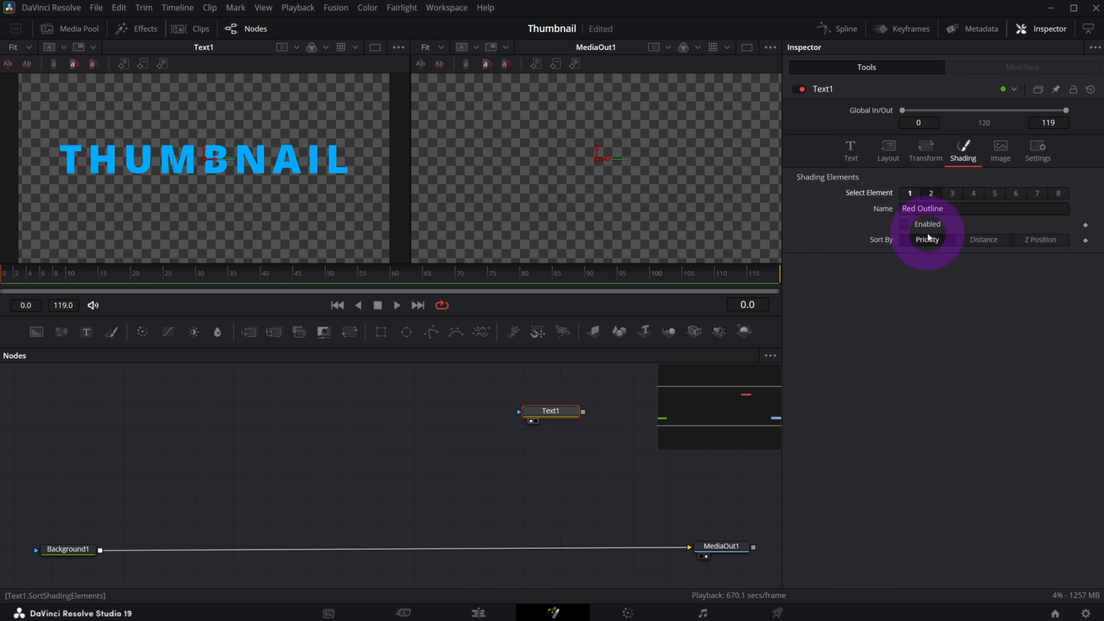
{"action": "left_click", "coordinate": [904, 224]}
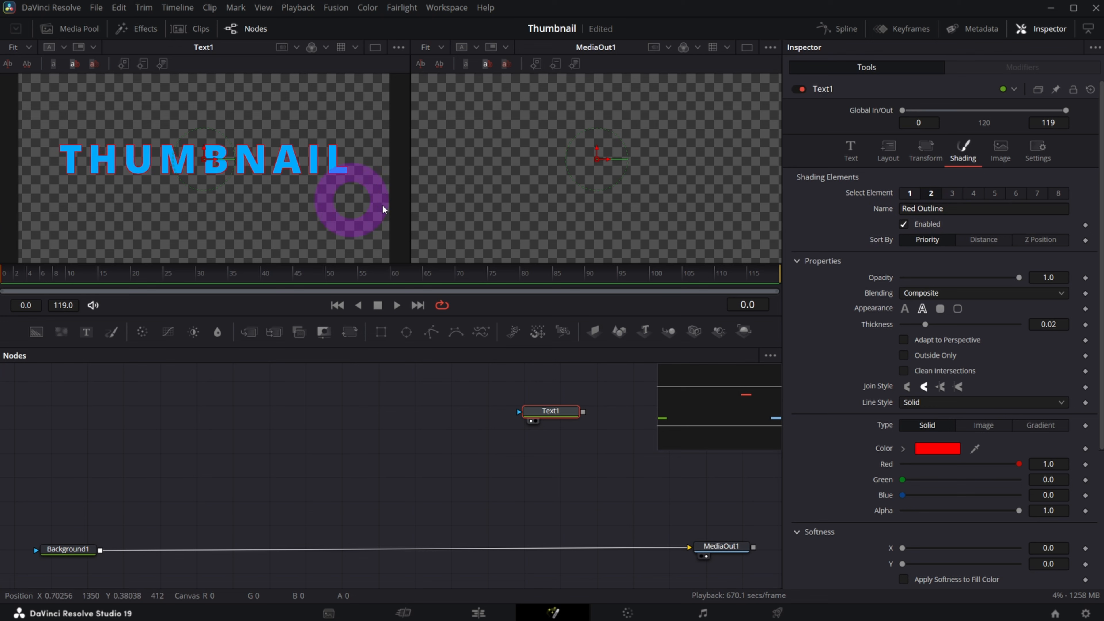
{"action": "left_click", "coordinate": [937, 448]}
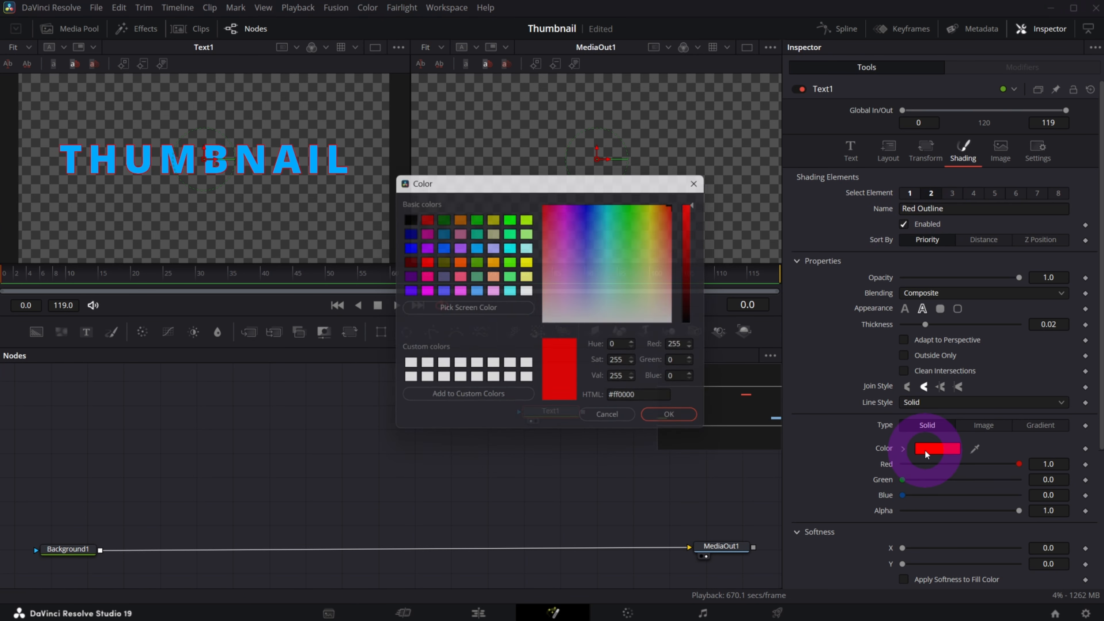
{"action": "left_click", "coordinate": [526, 291]}
{"action": "left_click", "coordinate": [678, 422]}
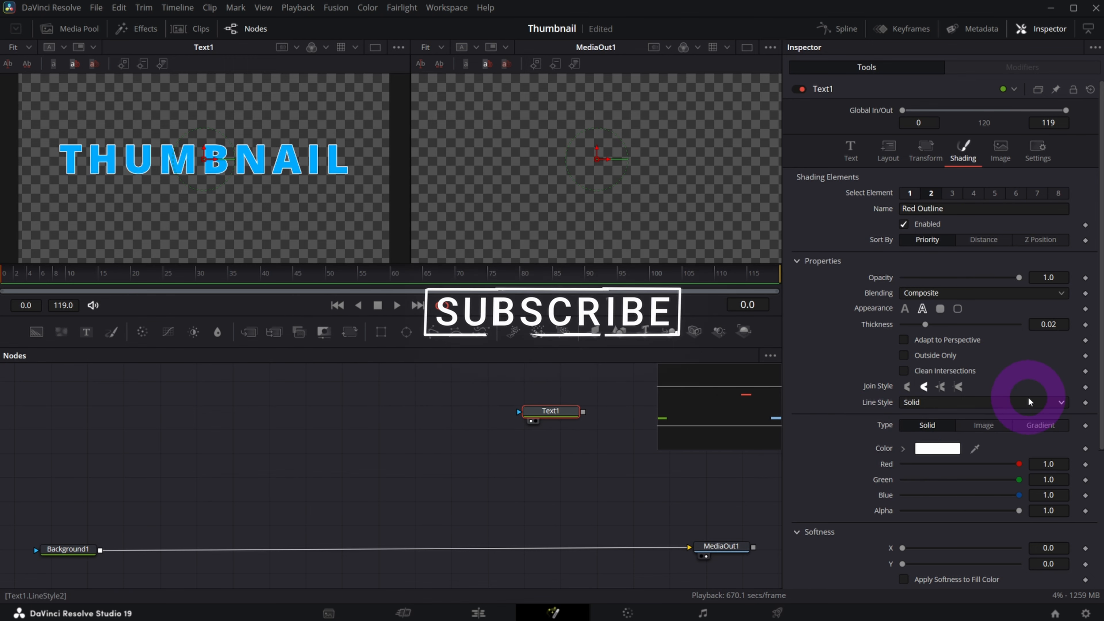
{"action": "left_click_drag", "start_coordinate": [558, 410], "coordinate": [567, 410]}
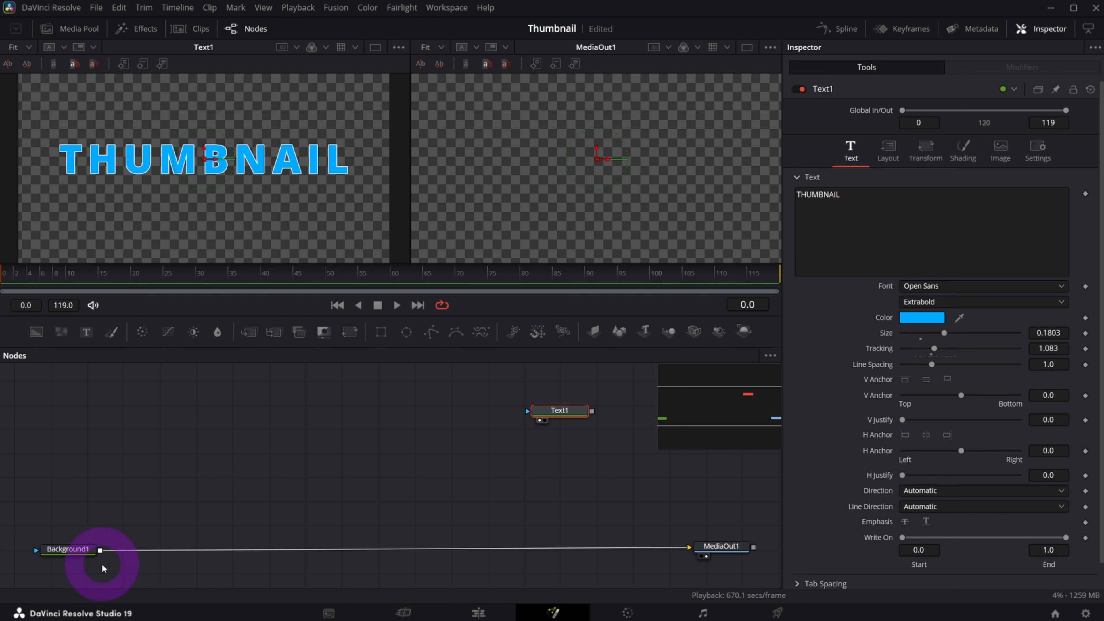
{"action": "left_click", "coordinate": [63, 549]}
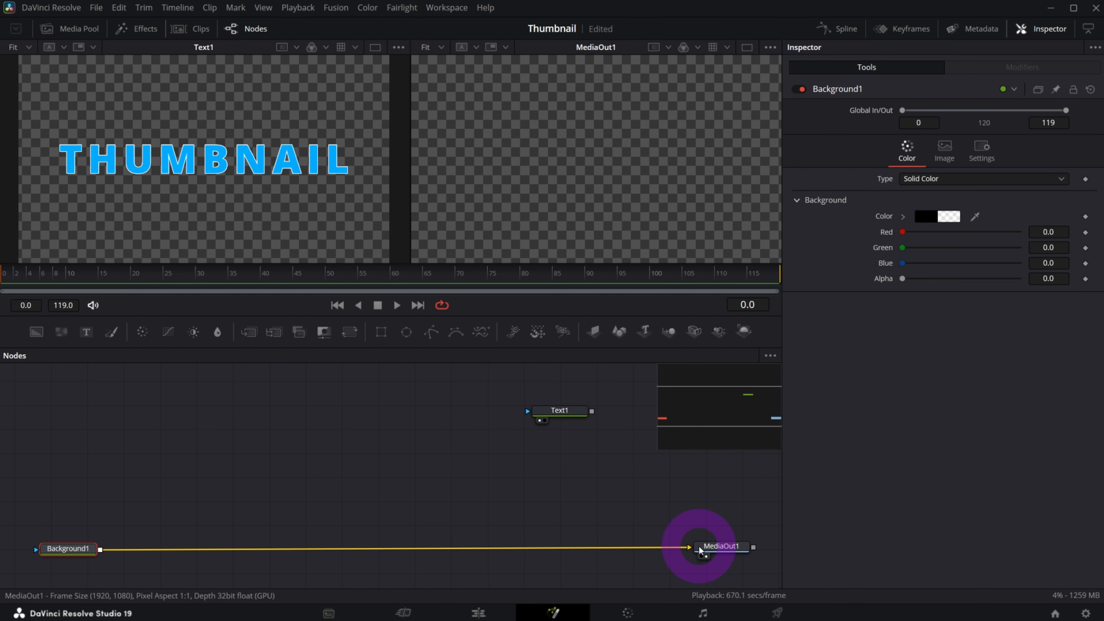
{"action": "left_click_drag", "start_coordinate": [700, 550], "coordinate": [703, 554]}
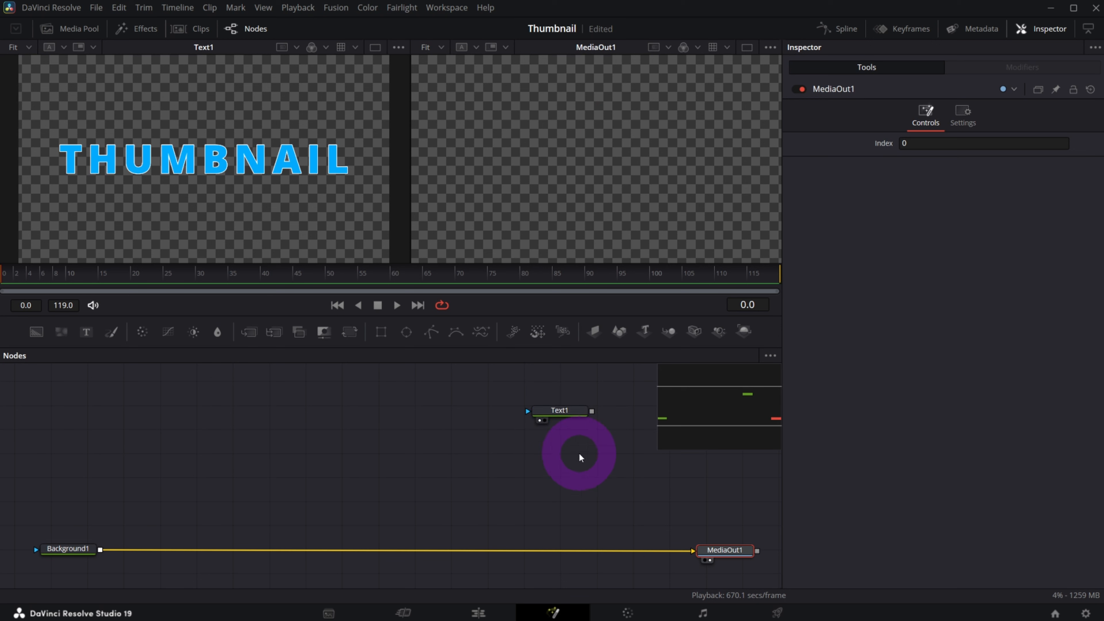
Step: Merge the Text1 node over Background1 and line up the text and merge nodes in the graph
{"action": "left_click_drag", "start_coordinate": [591, 415], "coordinate": [99, 548]}
{"action": "left_click_drag", "start_coordinate": [564, 548], "coordinate": [561, 556]}
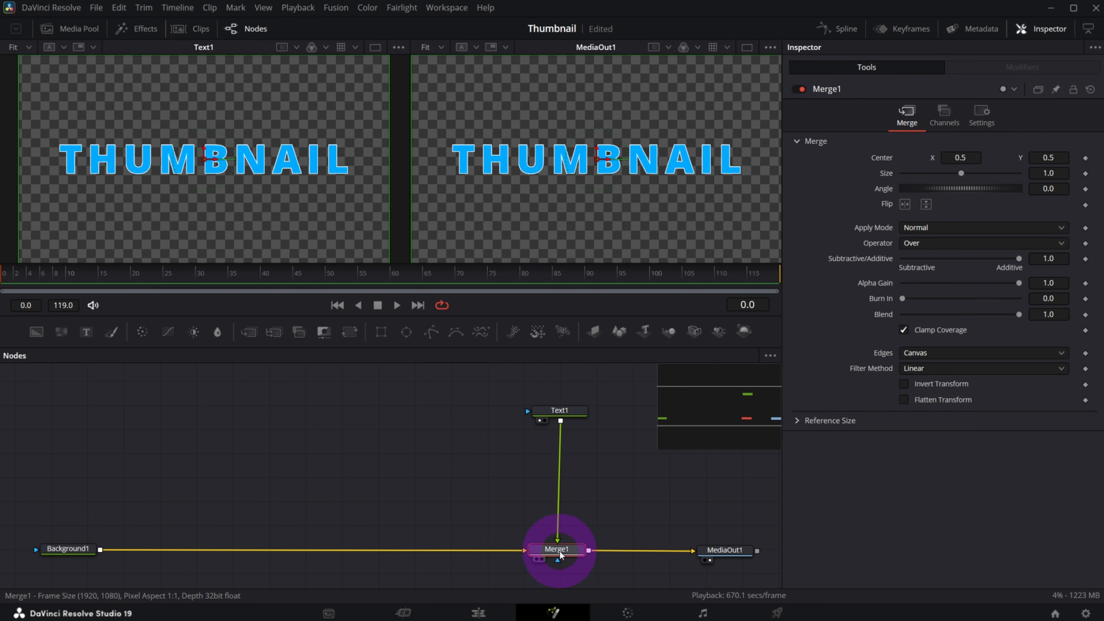
{"action": "left_click", "coordinate": [720, 556]}
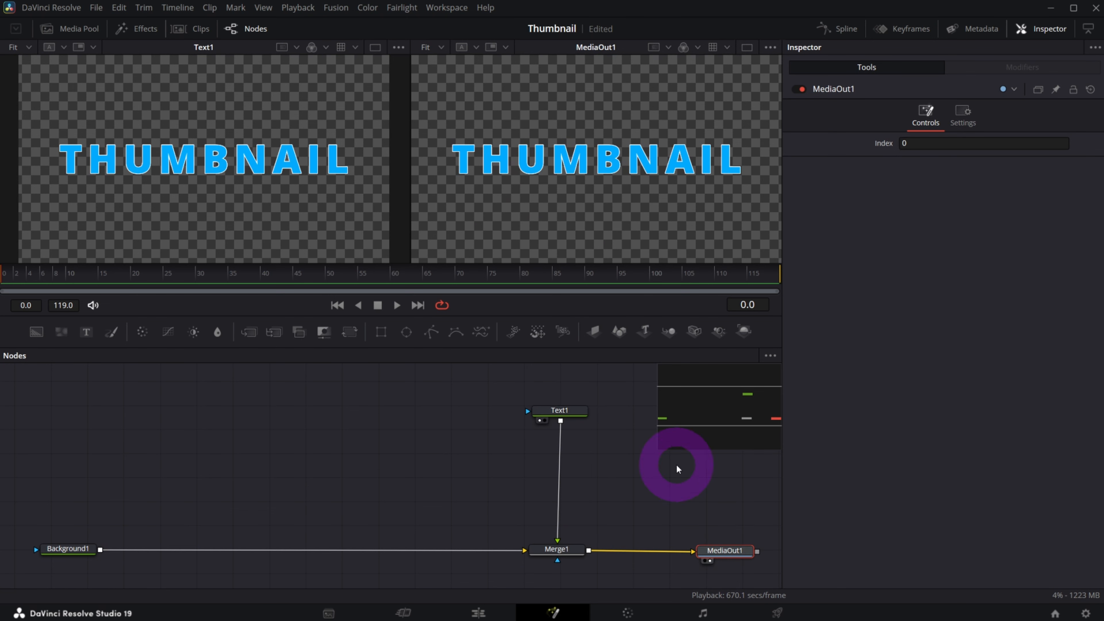
{"action": "left_click_drag", "start_coordinate": [697, 420], "coordinate": [698, 421]}
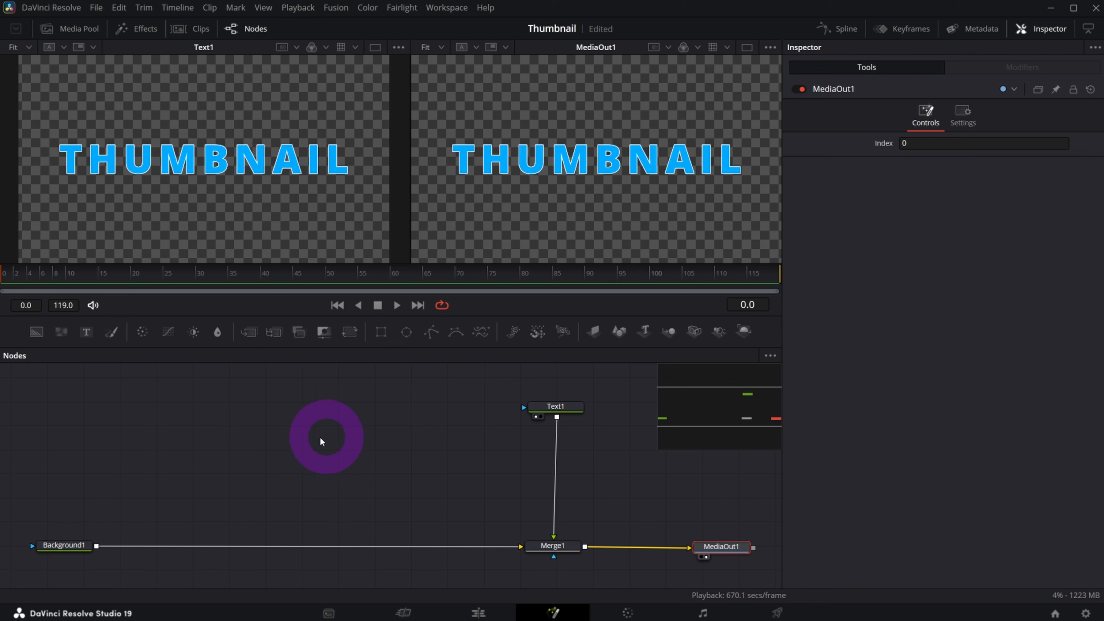
{"action": "left_click_drag", "start_coordinate": [537, 547], "coordinate": [544, 548]}
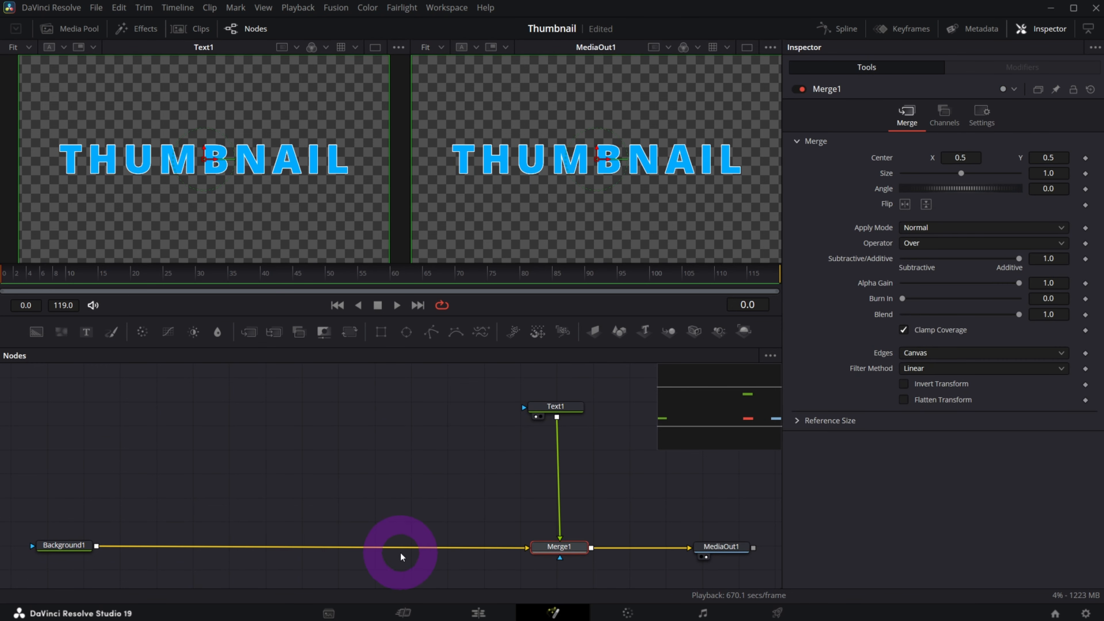
{"action": "left_click_drag", "start_coordinate": [556, 406], "coordinate": [562, 405]}
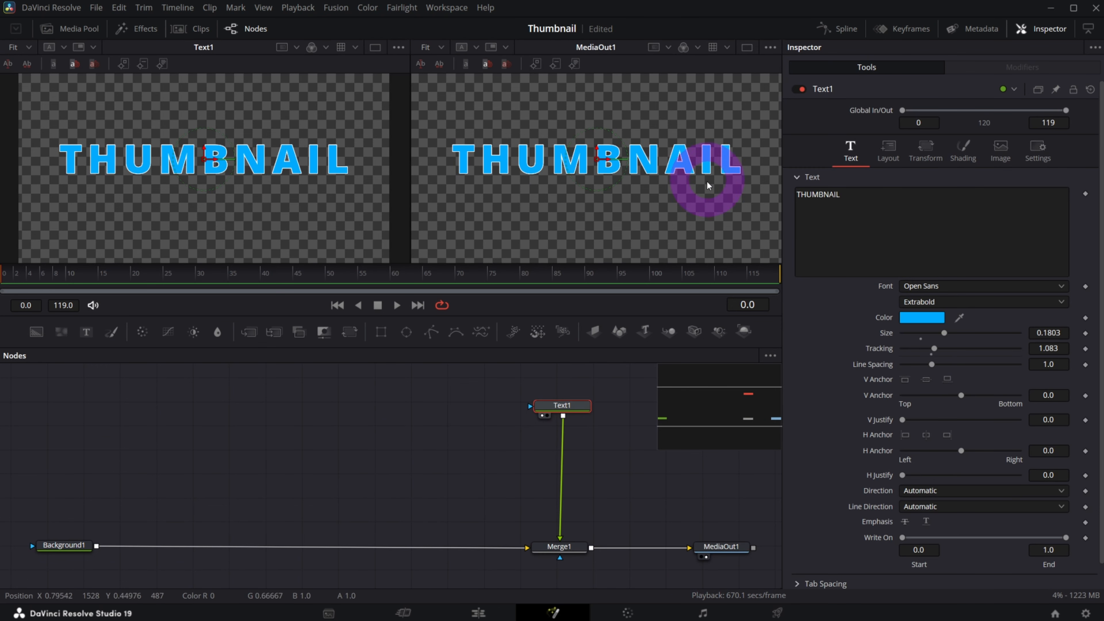
{"action": "key", "text": "ctrl+z"}
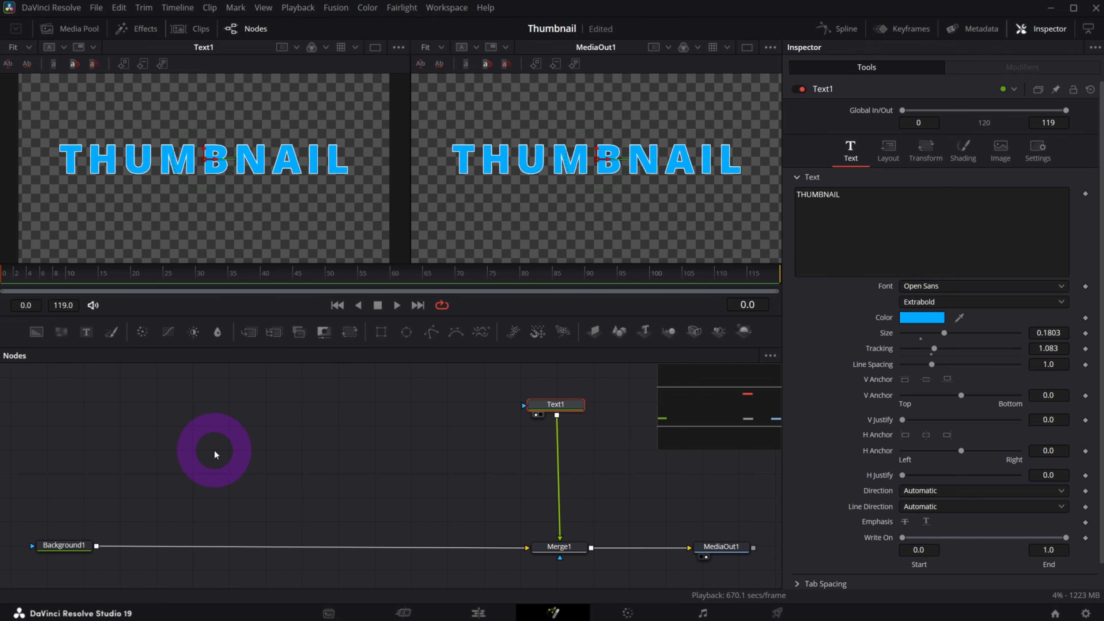
Step: Add DaVinci_Resolve_Studio.png from the thumb power bin to the node graph and display it in the first viewer
{"action": "left_click", "coordinate": [69, 28]}
{"action": "left_click", "coordinate": [36, 220]}
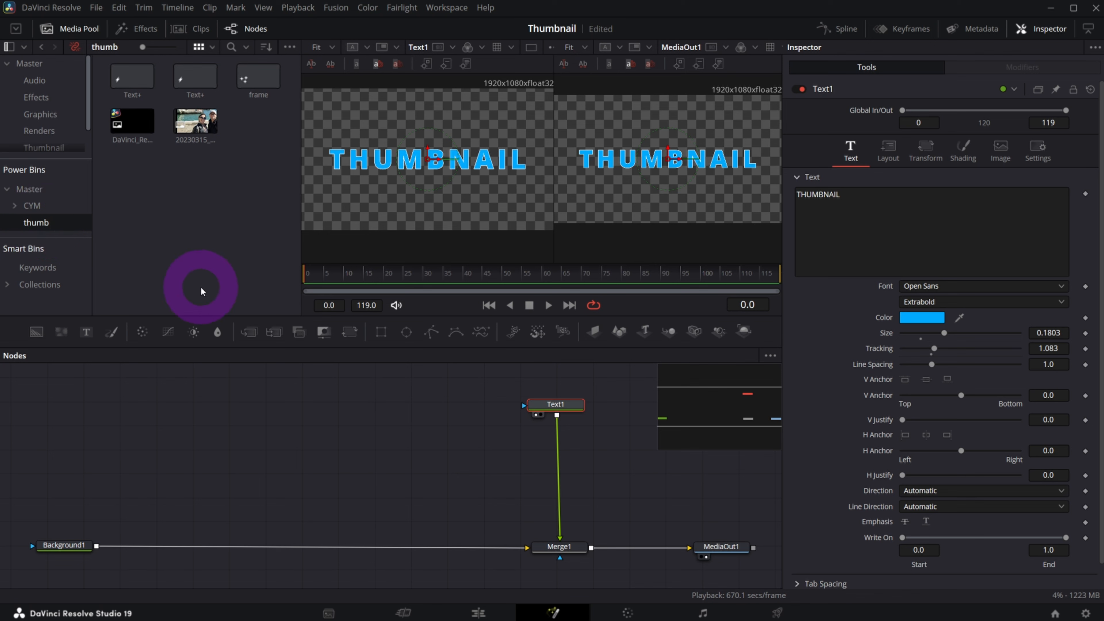
{"action": "left_click_drag", "start_coordinate": [132, 123], "coordinate": [196, 408]}
{"action": "left_click", "coordinate": [77, 30]}
{"action": "key", "text": "1"}
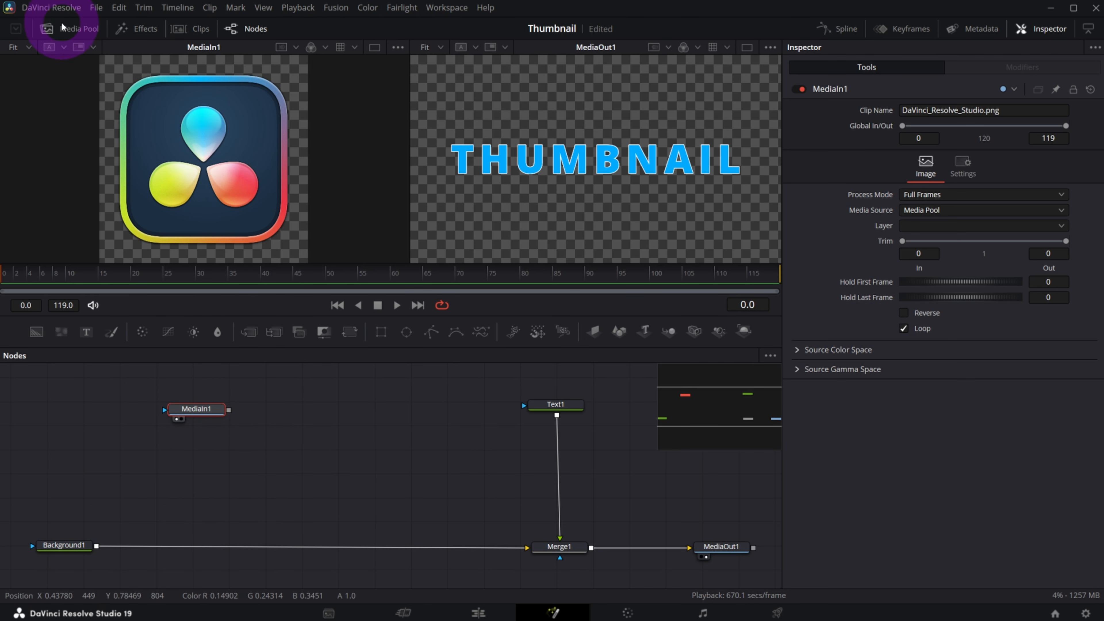
{"action": "left_click", "coordinate": [69, 30]}
{"action": "left_click", "coordinate": [68, 30]}
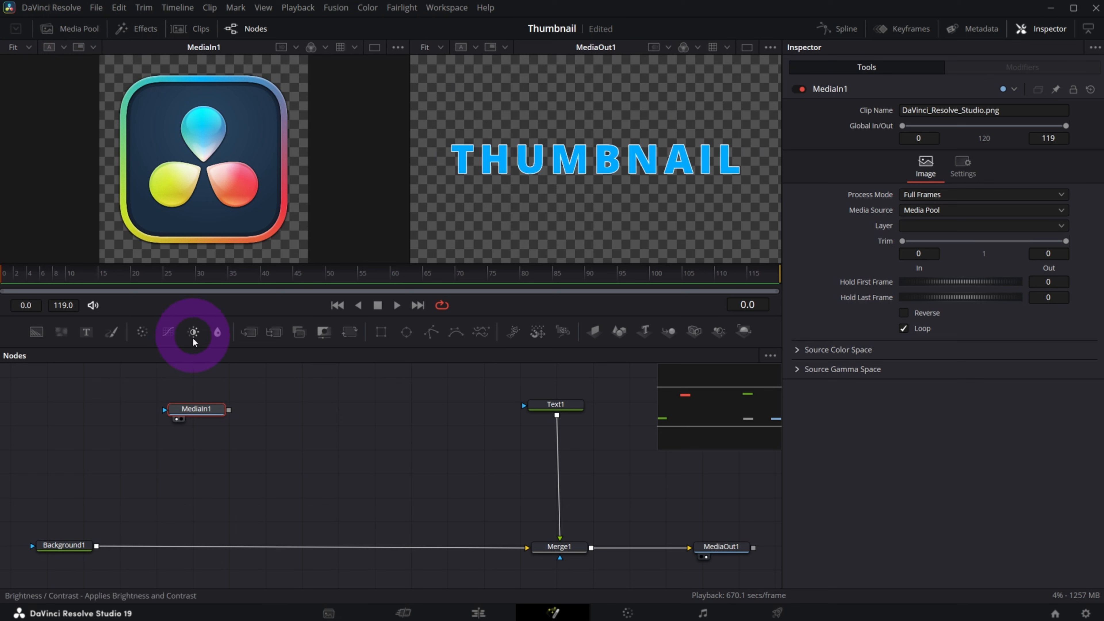
Step: Position MediaIn1 above the Background1 connection and merge it over Background1, beneath the THUMBNAIL text
{"action": "left_click_drag", "start_coordinate": [184, 420], "coordinate": [179, 421]}
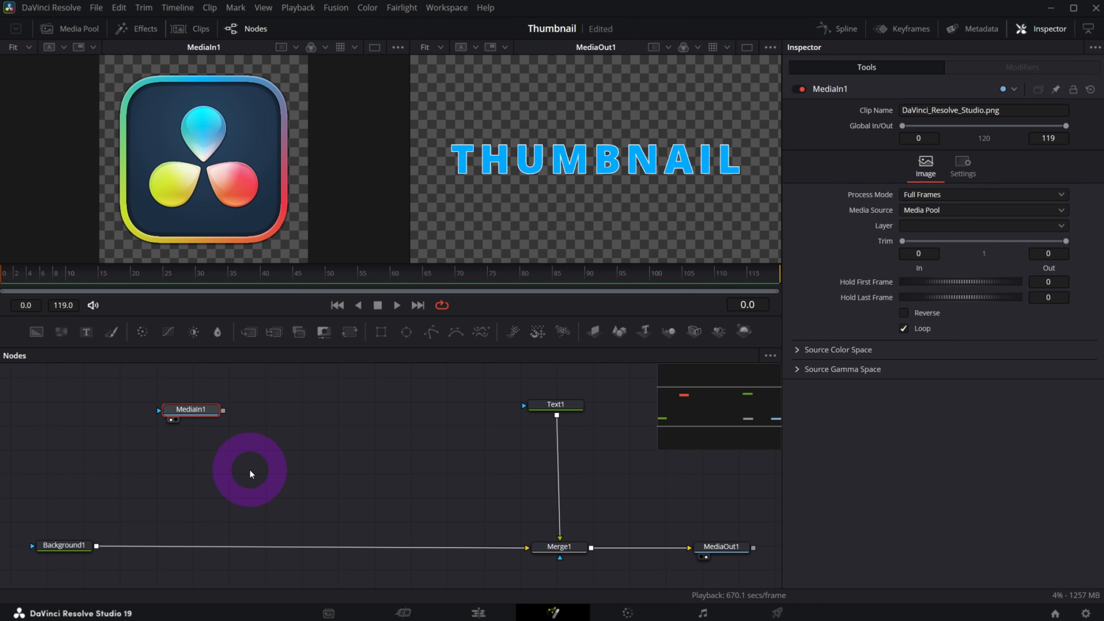
{"action": "mouse_move", "coordinate": [201, 411]}
{"action": "left_mouse_down"}
{"action": "mouse_move", "coordinate": [216, 407]}
{"action": "mouse_move", "coordinate": [203, 413]}
{"action": "mouse_move", "coordinate": [206, 437]}
{"action": "mouse_move", "coordinate": [215, 421]}
{"action": "left_mouse_up"}
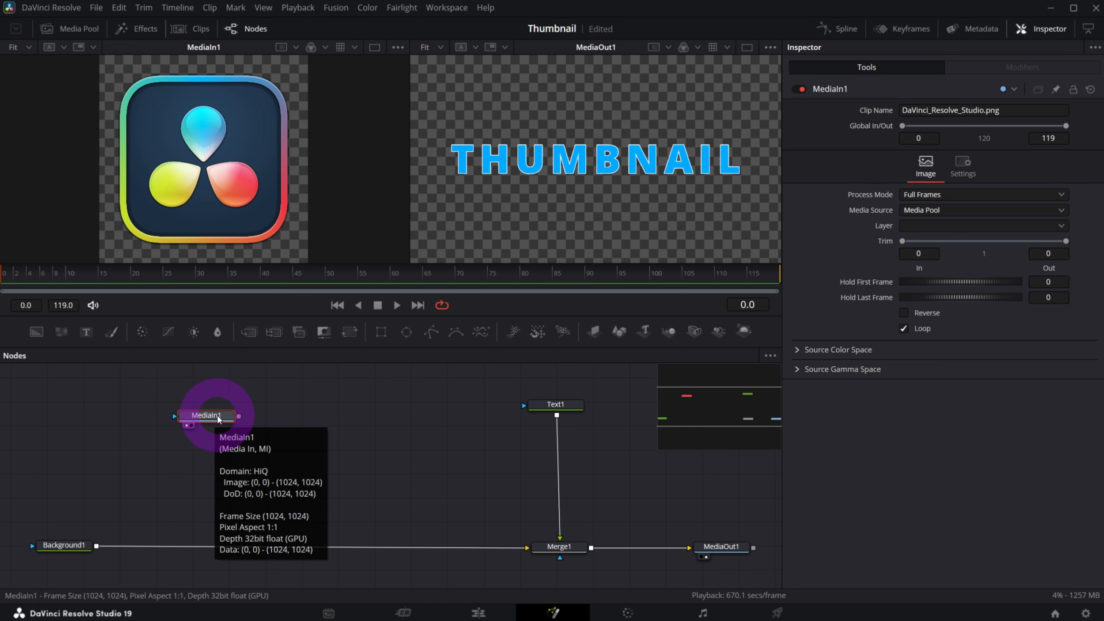
{"action": "left_click_drag", "start_coordinate": [212, 416], "coordinate": [229, 409]}
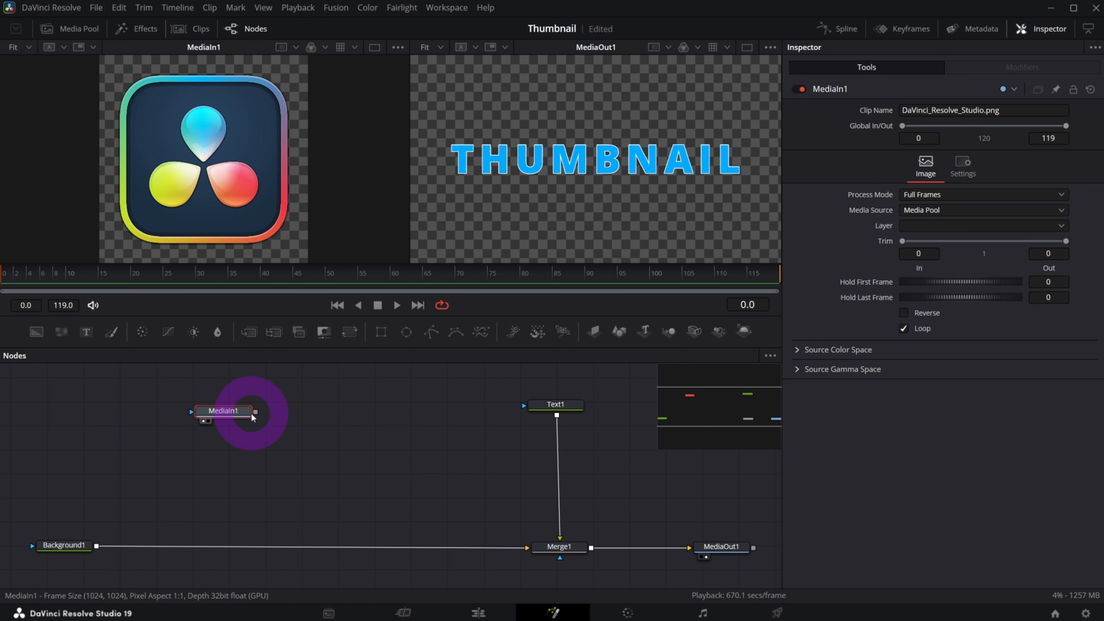
{"action": "left_click_drag", "start_coordinate": [257, 413], "coordinate": [96, 549]}
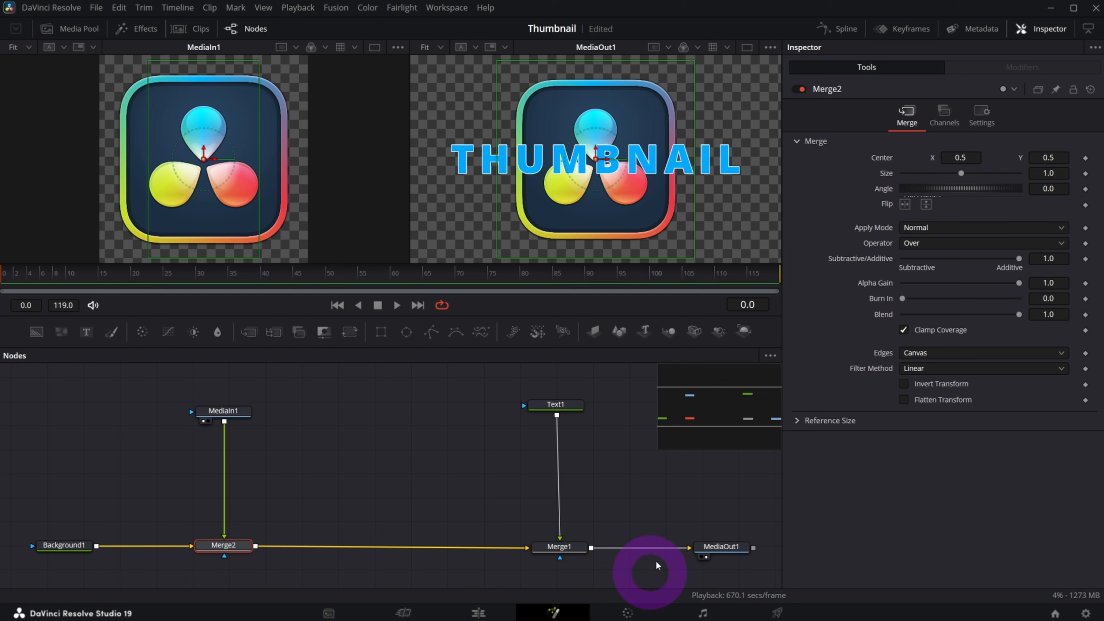
{"action": "left_click", "coordinate": [568, 406]}
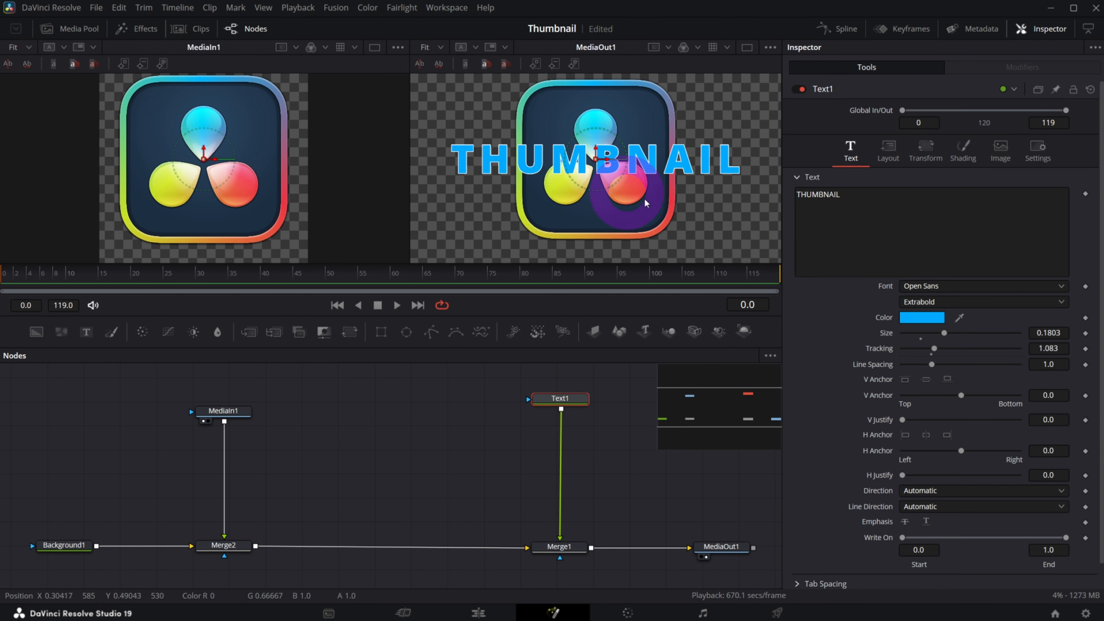
{"action": "left_click", "coordinate": [164, 556]}
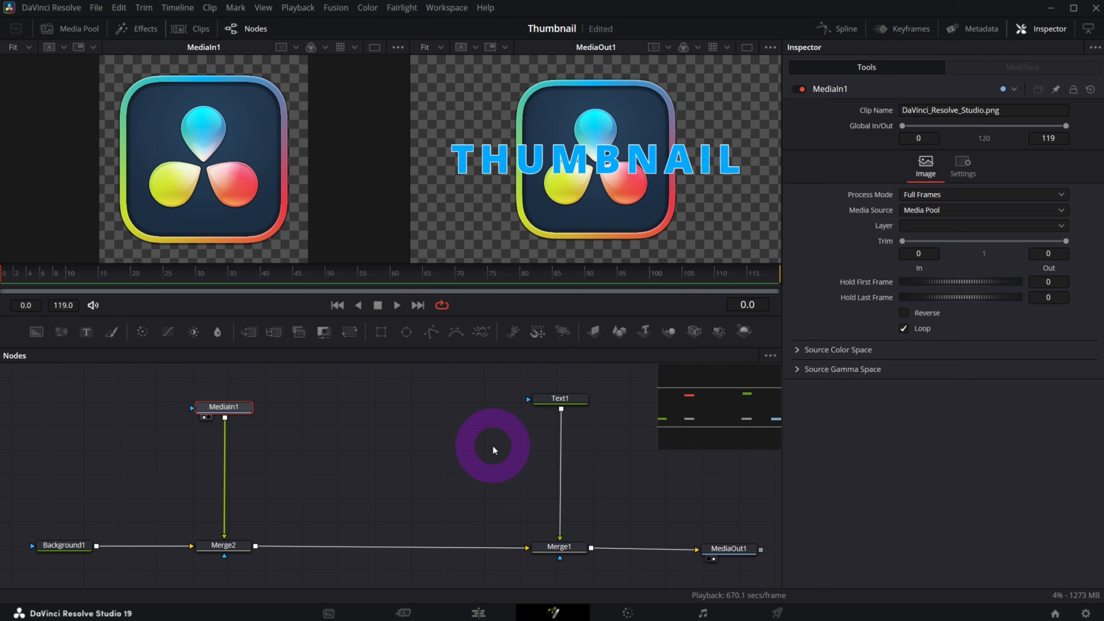
Step: Insert a Transform node after MediaIn1 with center X 0.542, size 0.948 and angle 29.1
{"action": "left_click_drag", "start_coordinate": [223, 409], "coordinate": [243, 411]}
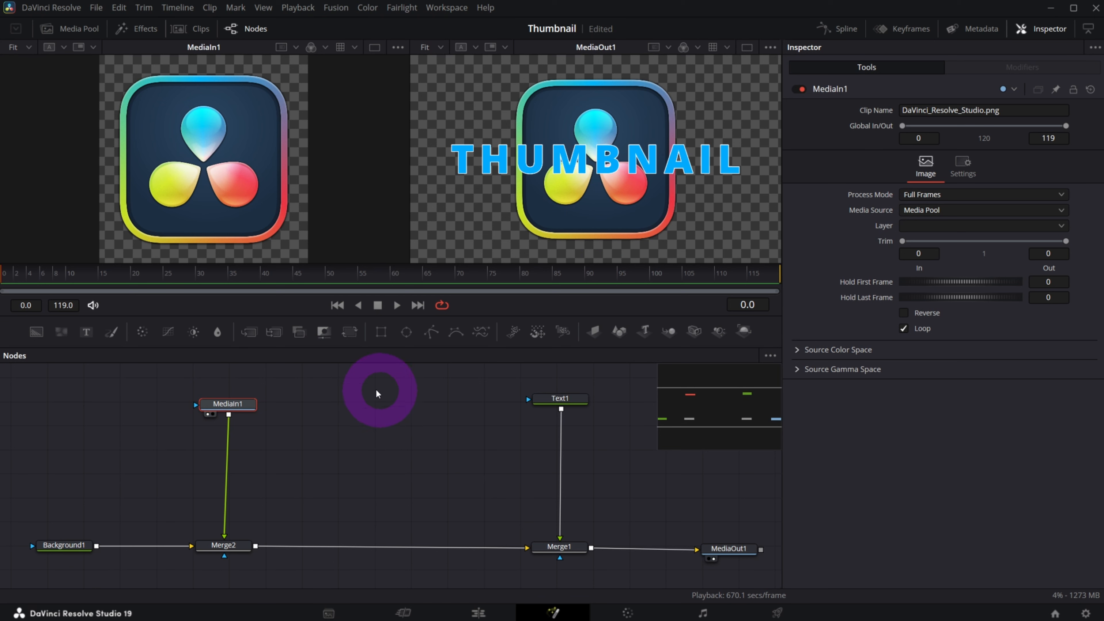
{"action": "left_click", "coordinate": [351, 333]}
{"action": "left_click_drag", "start_coordinate": [250, 446], "coordinate": [254, 474]}
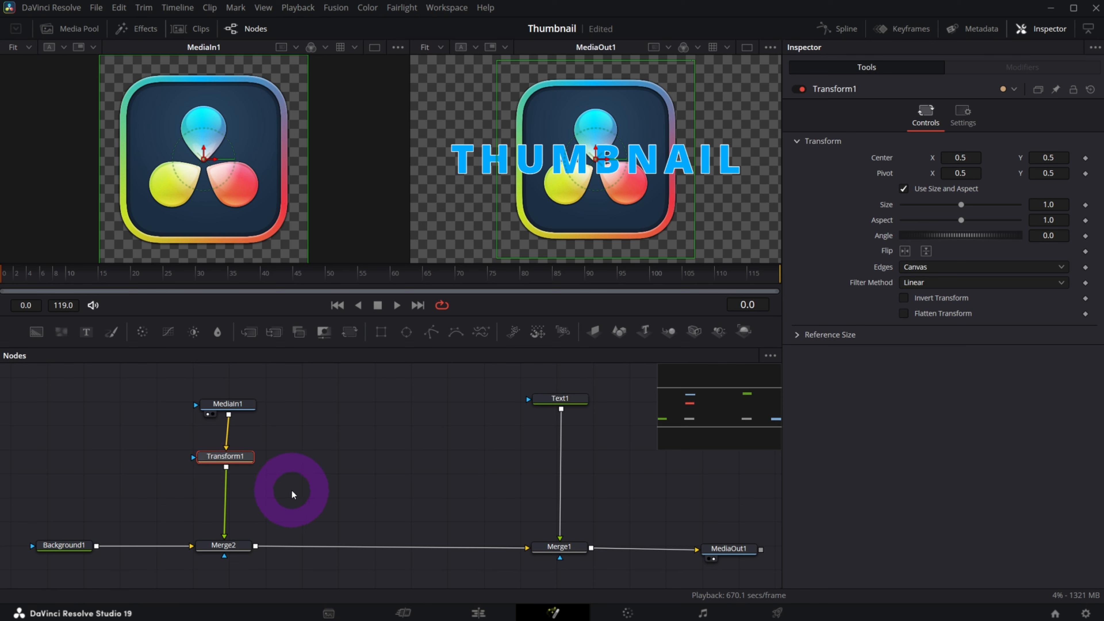
{"action": "left_click_drag", "start_coordinate": [967, 159], "coordinate": [998, 160]}
{"action": "left_click_drag", "start_coordinate": [1047, 204], "coordinate": [1011, 296]}
{"action": "left_click_drag", "start_coordinate": [957, 235], "coordinate": [889, 244]}
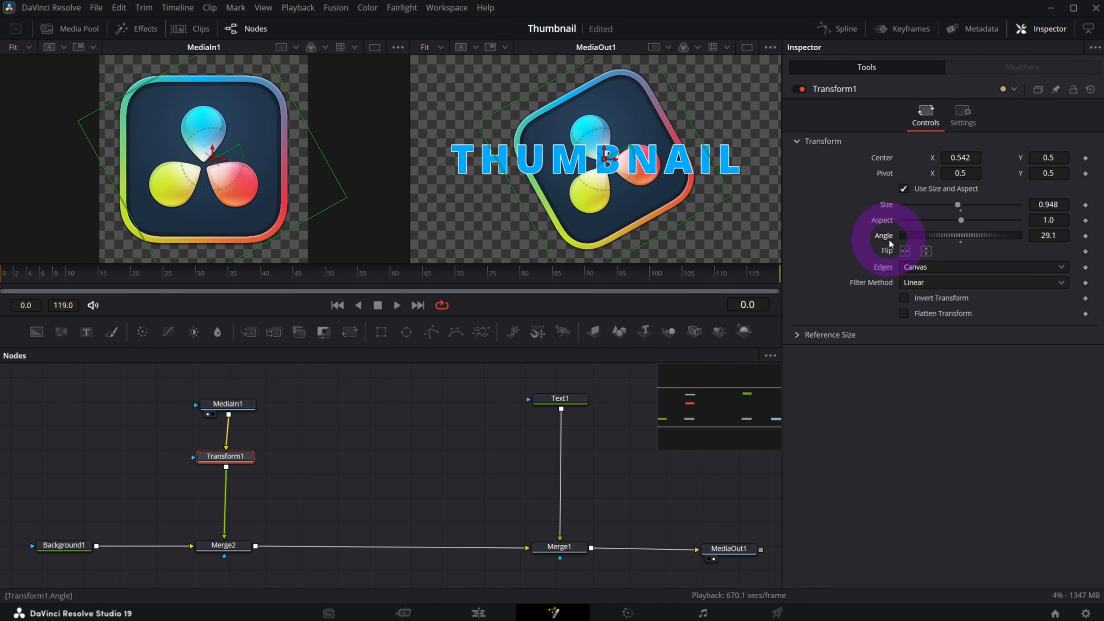
Step: Reset the logo Transform's angle and delete the Transform node
{"action": "double_click", "coordinate": [889, 241]}
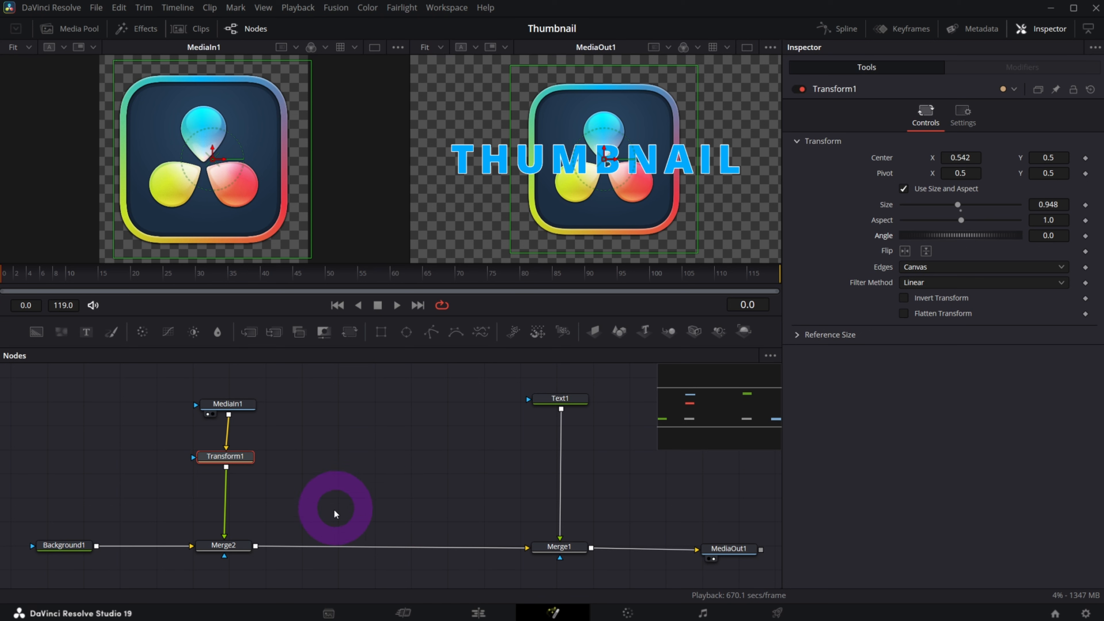
{"action": "left_click_drag", "start_coordinate": [245, 461], "coordinate": [239, 458]}
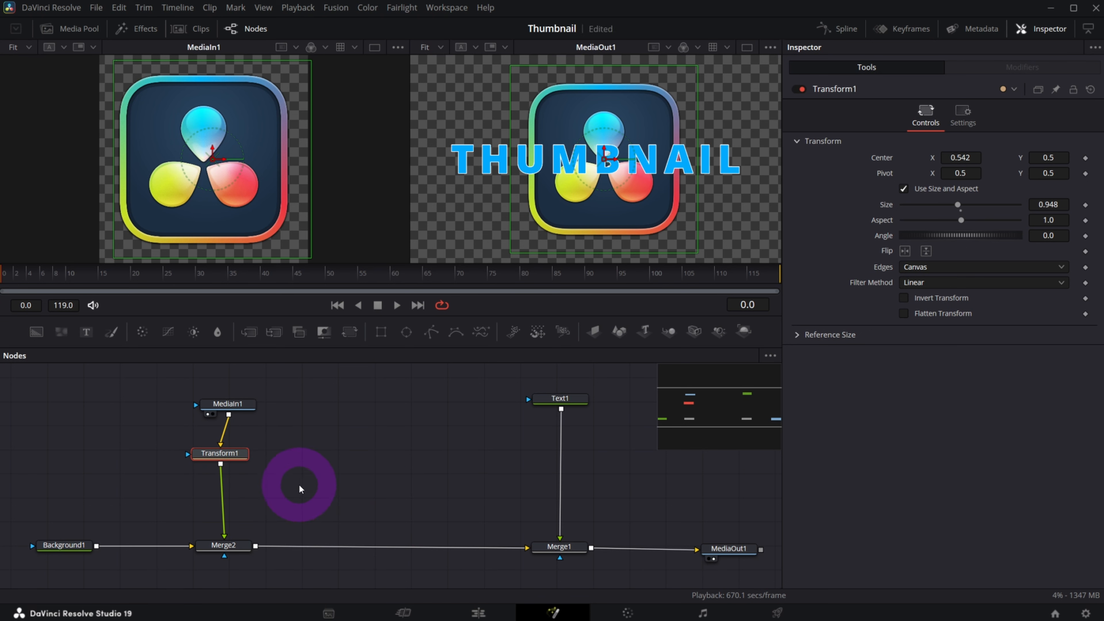
{"action": "key", "text": "Delete"}
Step: Insert a DVE node between MediaIn1 and Merge2 and space it below MediaIn1
{"action": "left_click_drag", "start_coordinate": [239, 404], "coordinate": [238, 399]}
{"action": "left_click", "coordinate": [266, 495]}
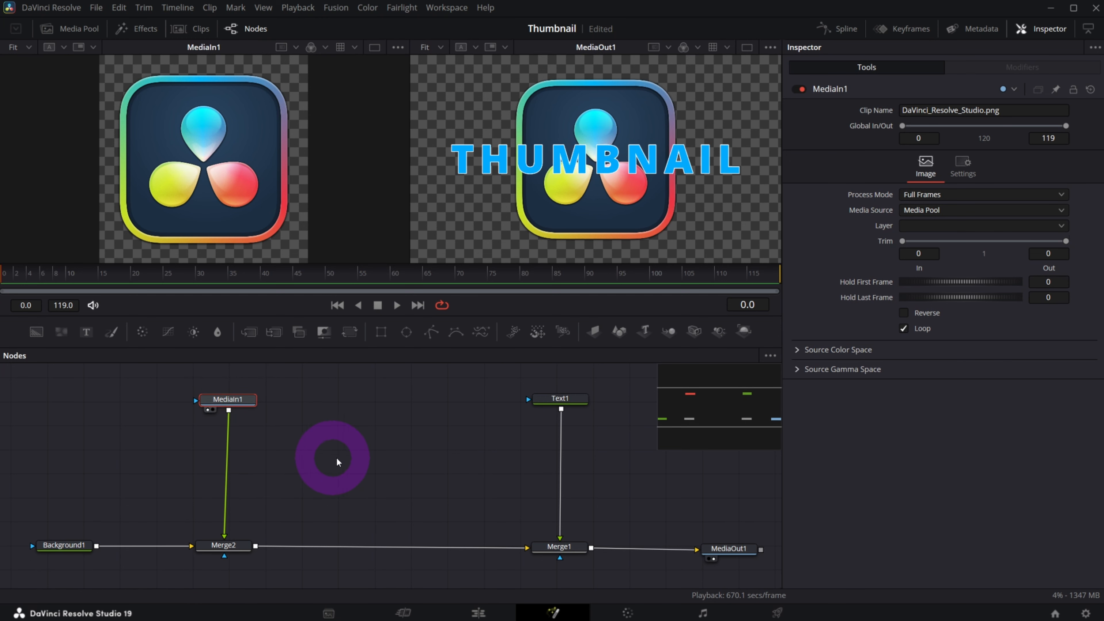
{"action": "key", "text": "shift+space"}
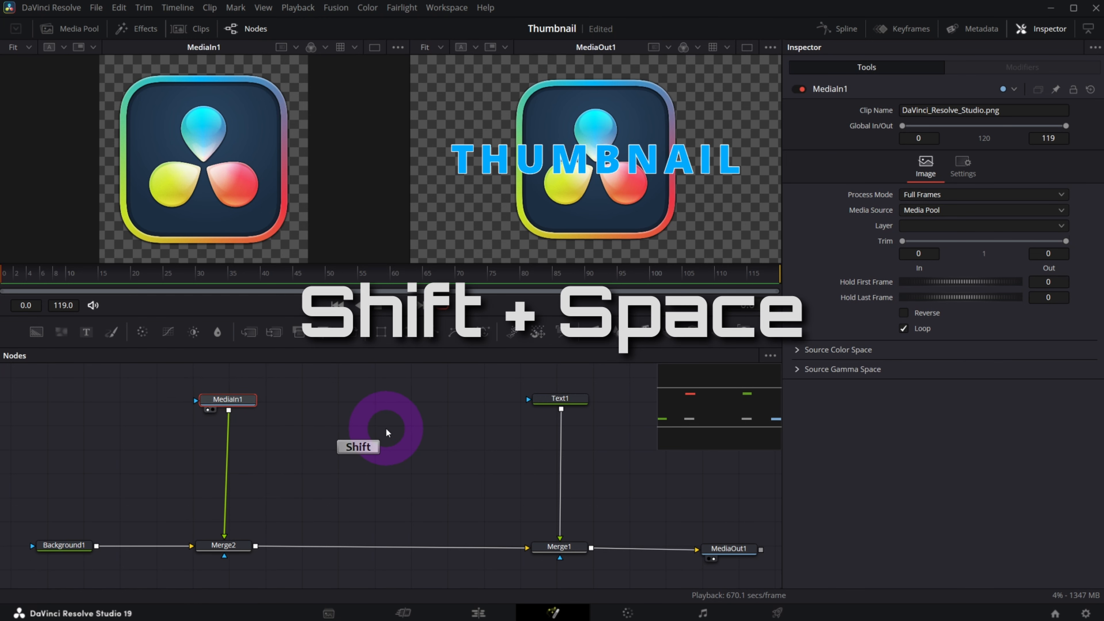
{"action": "left_click_drag", "start_coordinate": [702, 217], "coordinate": [422, 143]}
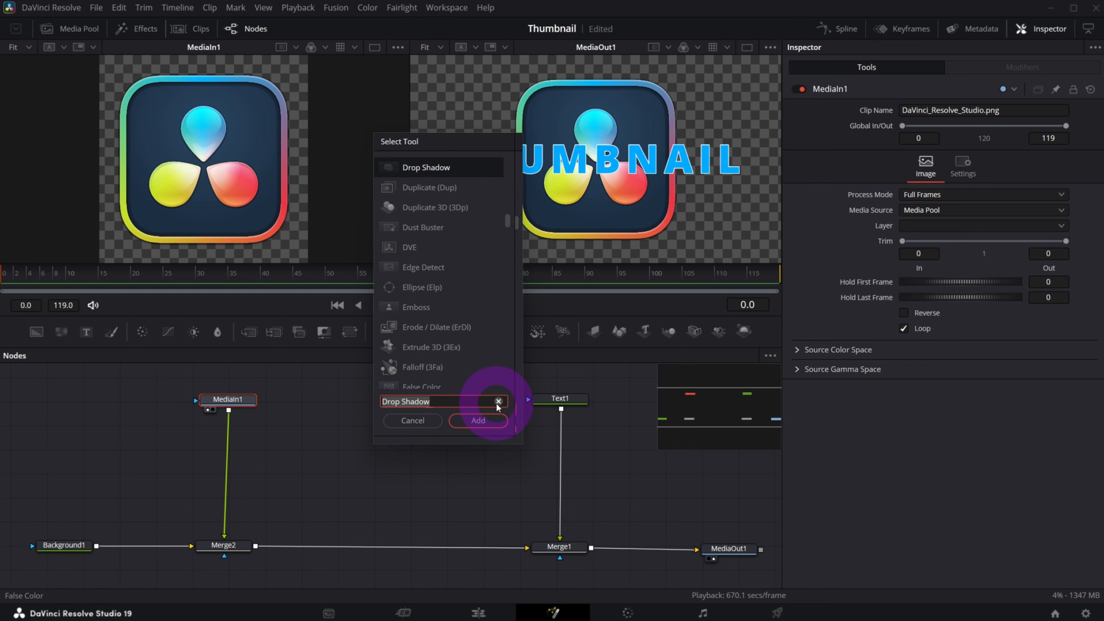
{"action": "left_click_drag", "start_coordinate": [456, 402], "coordinate": [346, 394]}
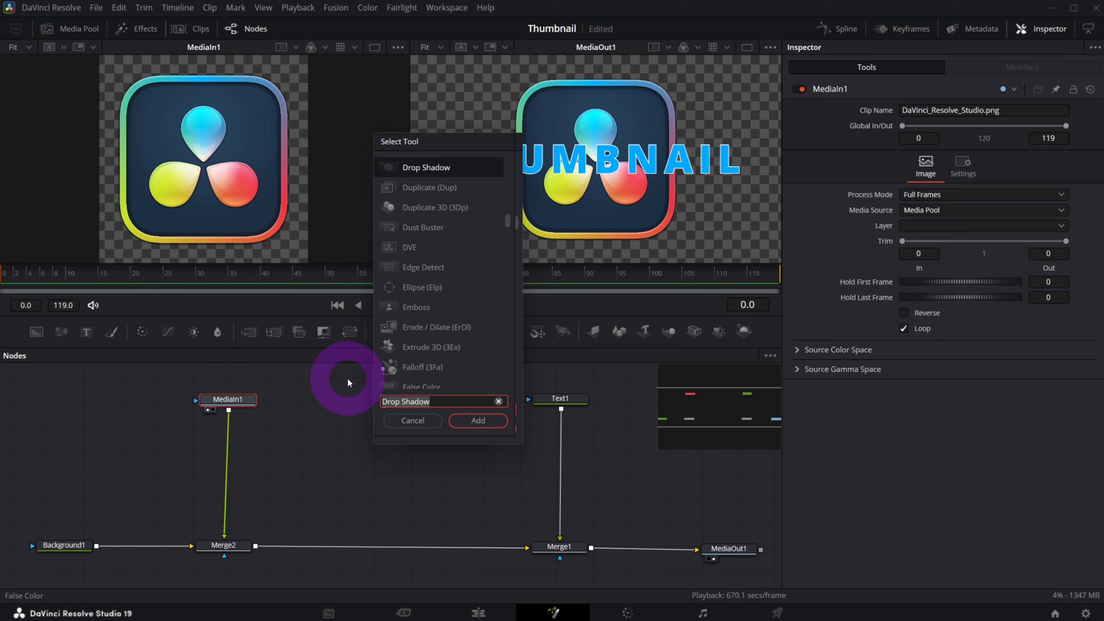
{"action": "type", "text": "dve"}
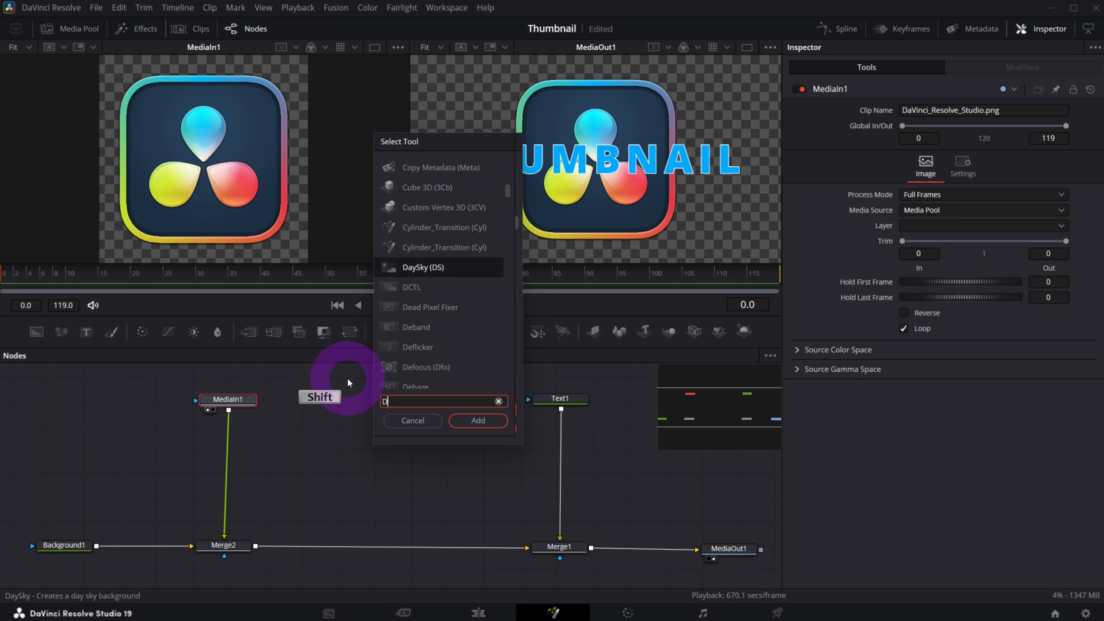
{"action": "left_click", "coordinate": [483, 419]}
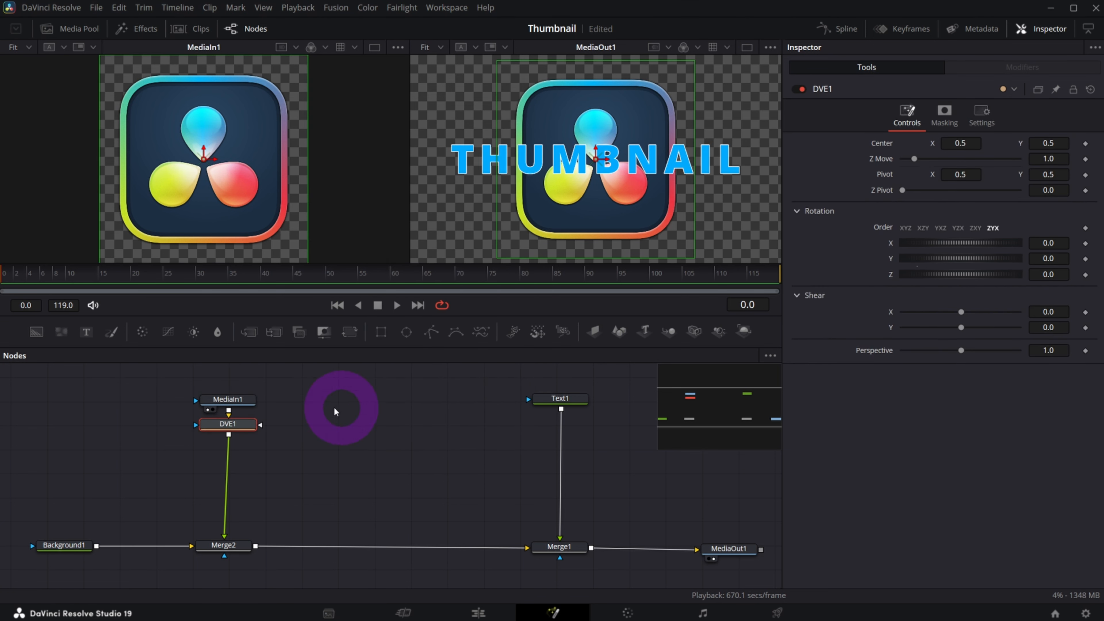
{"action": "left_click_drag", "start_coordinate": [227, 425], "coordinate": [225, 448]}
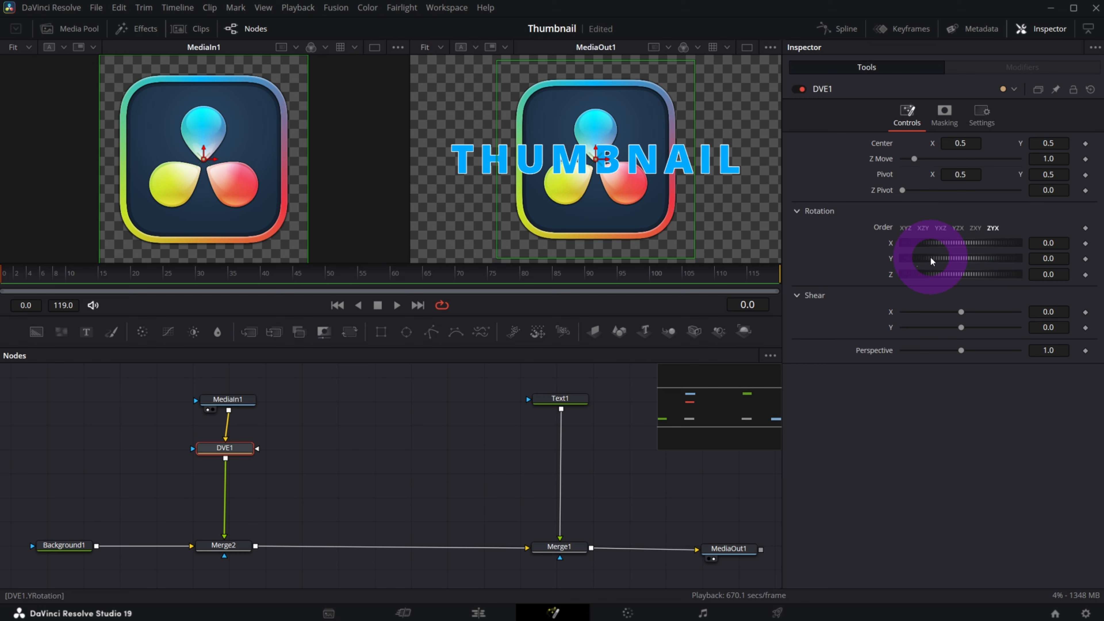
Step: Set DVE1's rotation to X -16.4, Y 25.5 and Z 12.7, with Z Move 0.85 and center X 0.336
{"action": "left_click_drag", "start_coordinate": [941, 242], "coordinate": [951, 275]}
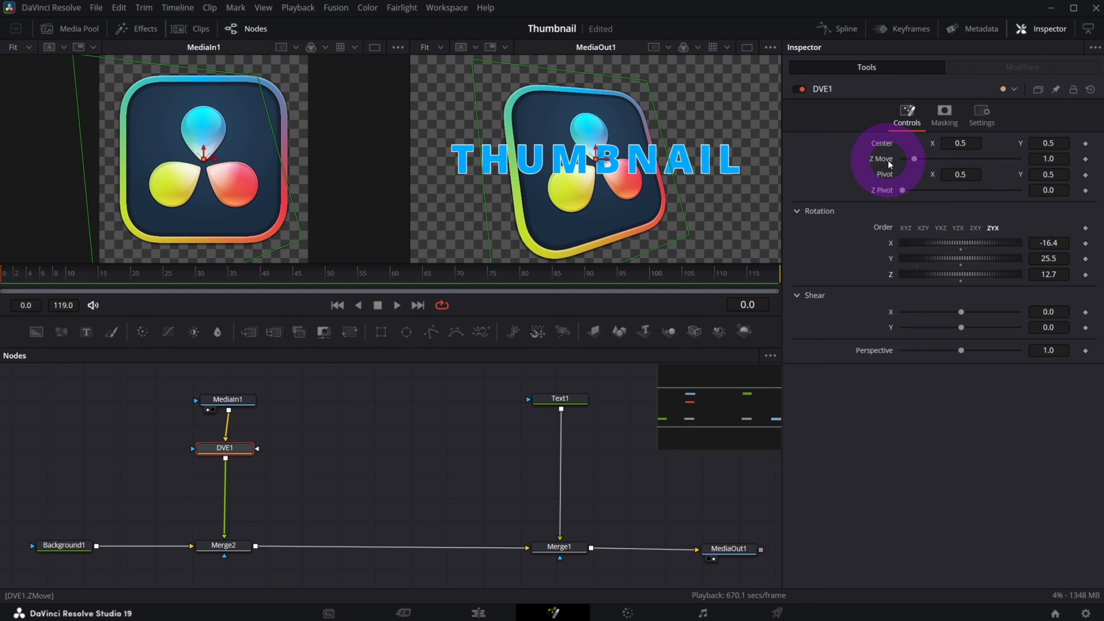
{"action": "left_click_drag", "start_coordinate": [1044, 160], "coordinate": [801, 162]}
{"action": "left_click_drag", "start_coordinate": [1064, 160], "coordinate": [982, 160]}
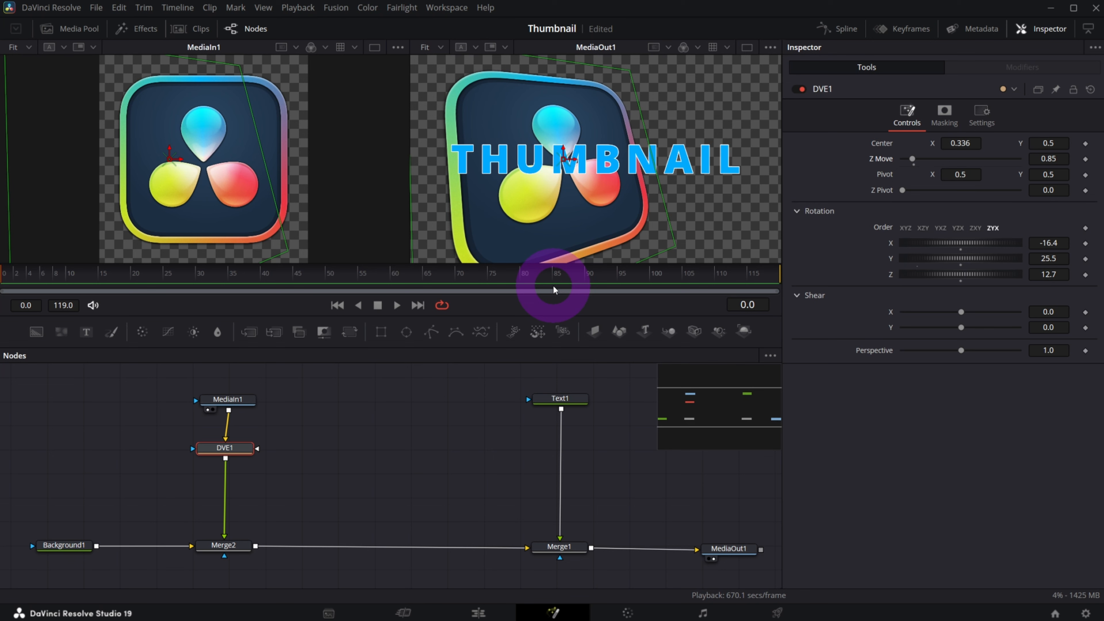
Step: Insert a Transform node between Text1 and Merge1 and raise the text by setting its center Y to 0.729
{"action": "left_click", "coordinate": [560, 397]}
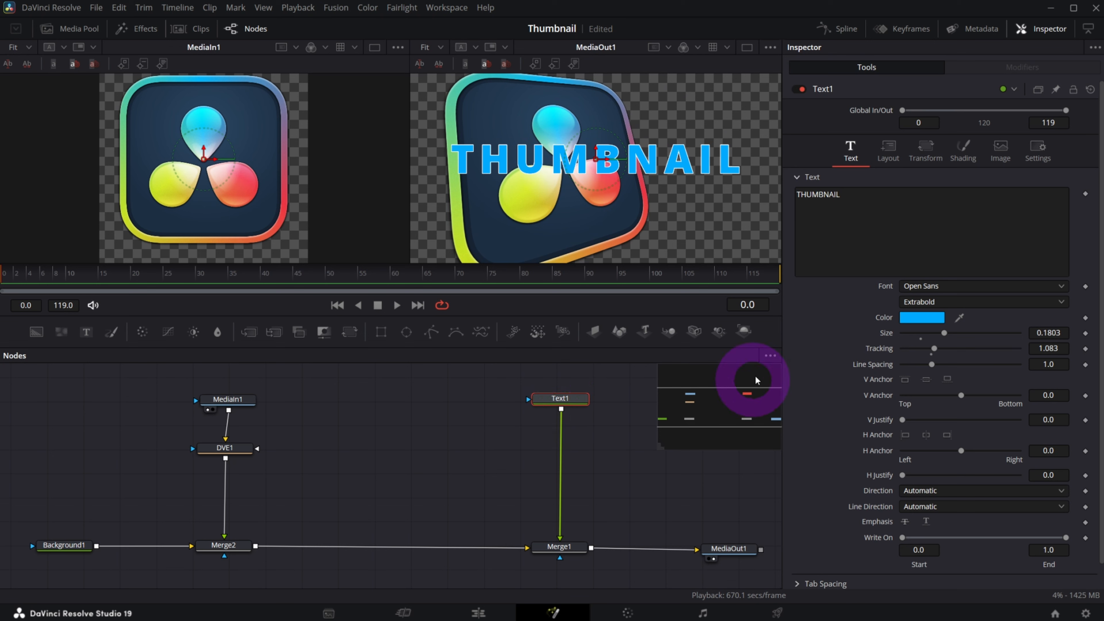
{"action": "left_click", "coordinate": [887, 159]}
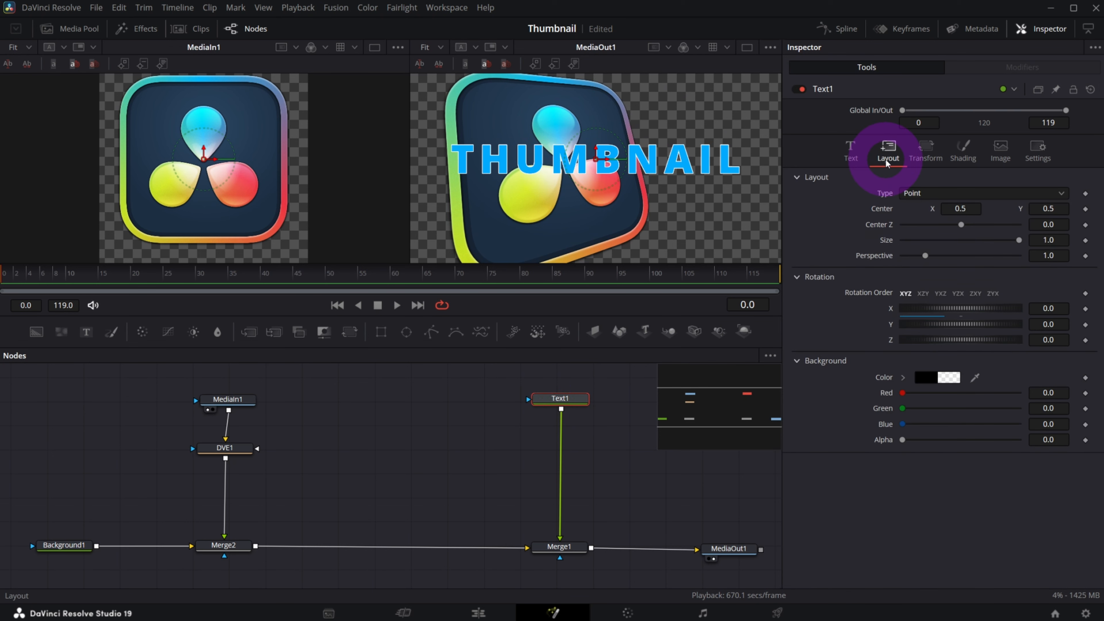
{"action": "left_click", "coordinate": [861, 168]}
{"action": "left_click_drag", "start_coordinate": [578, 396], "coordinate": [584, 397]}
{"action": "left_click_drag", "start_coordinate": [343, 335], "coordinate": [572, 443]}
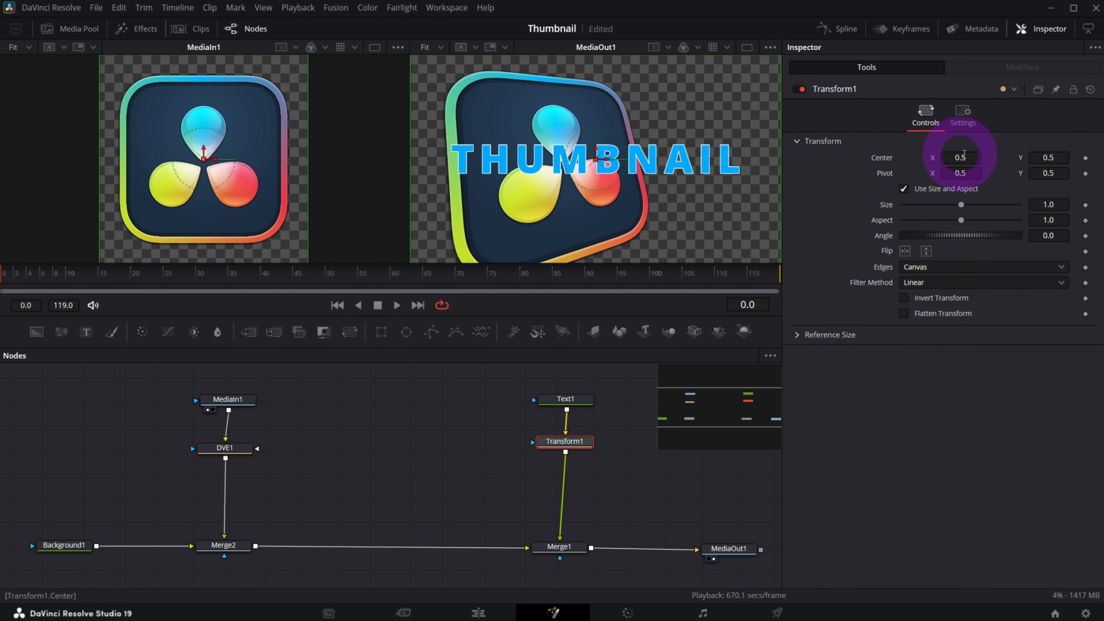
{"action": "left_click_drag", "start_coordinate": [1048, 159], "coordinate": [1103, 159]}
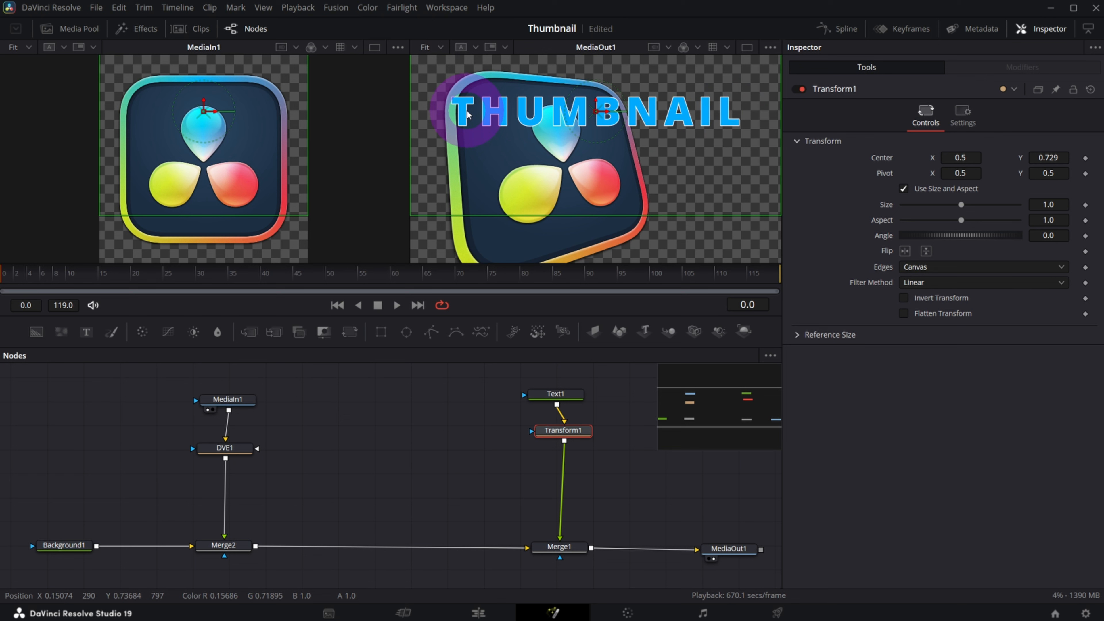
{"action": "left_click_drag", "start_coordinate": [585, 431], "coordinate": [576, 436]}
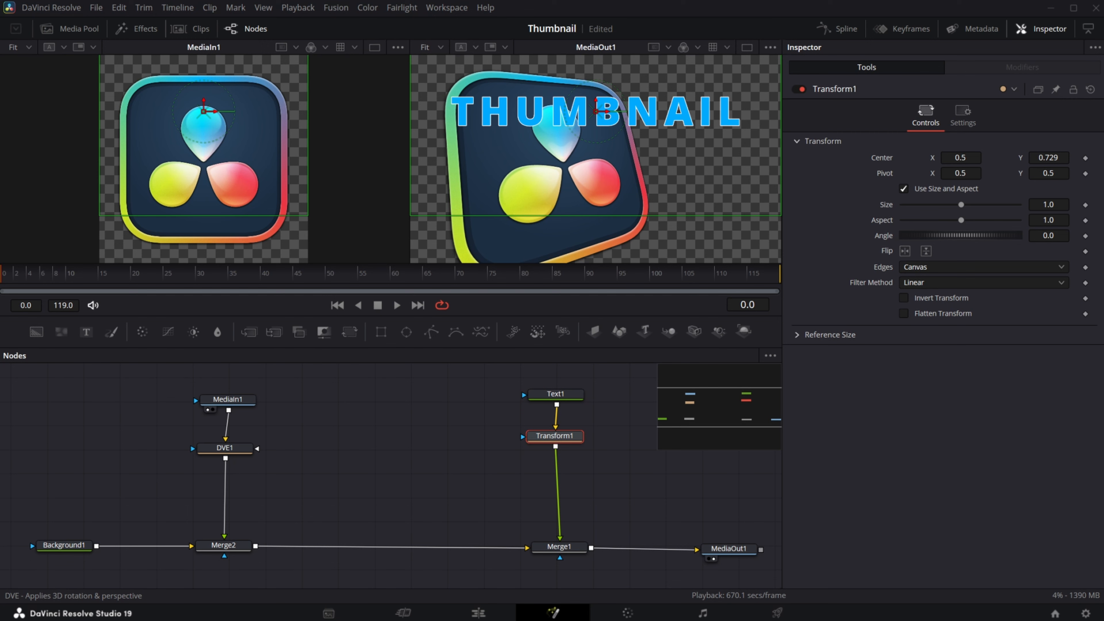
Step: Insert a Drop Shadow node after the text's Transform1 node
{"action": "key", "text": "shift+space"}
{"action": "type", "text": "drop"}
{"action": "left_click", "coordinate": [661, 106]}
{"action": "left_click", "coordinate": [727, 357]}
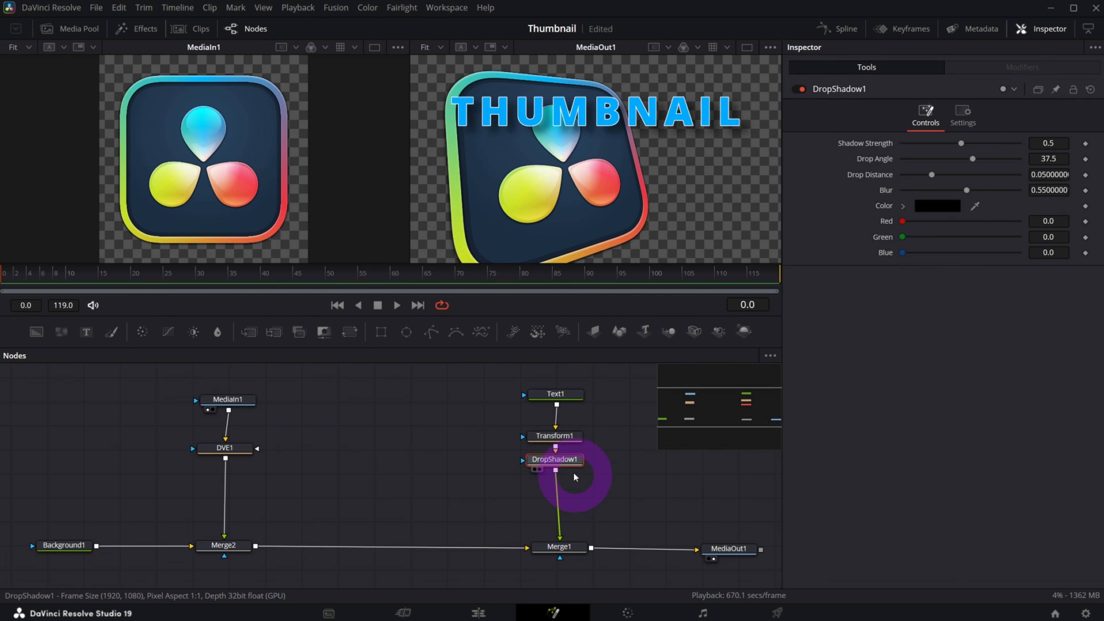
Step: Delete the DropShadow1 node so that Transform1 connects straight to Merge1
{"action": "left_click_drag", "start_coordinate": [565, 460], "coordinate": [572, 485]}
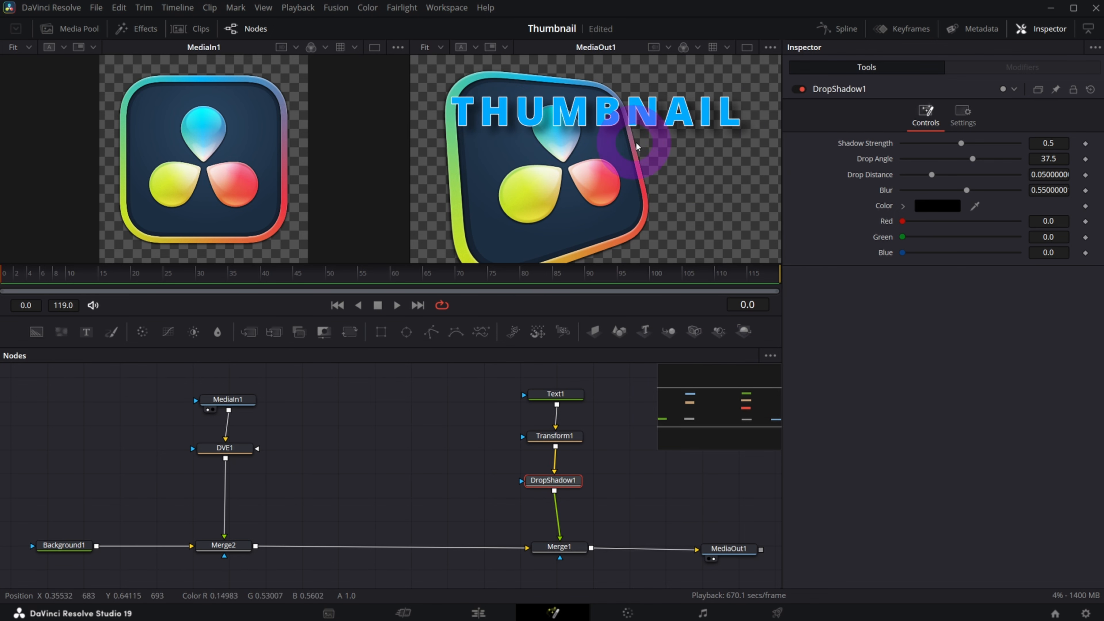
{"action": "left_click", "coordinate": [569, 391]}
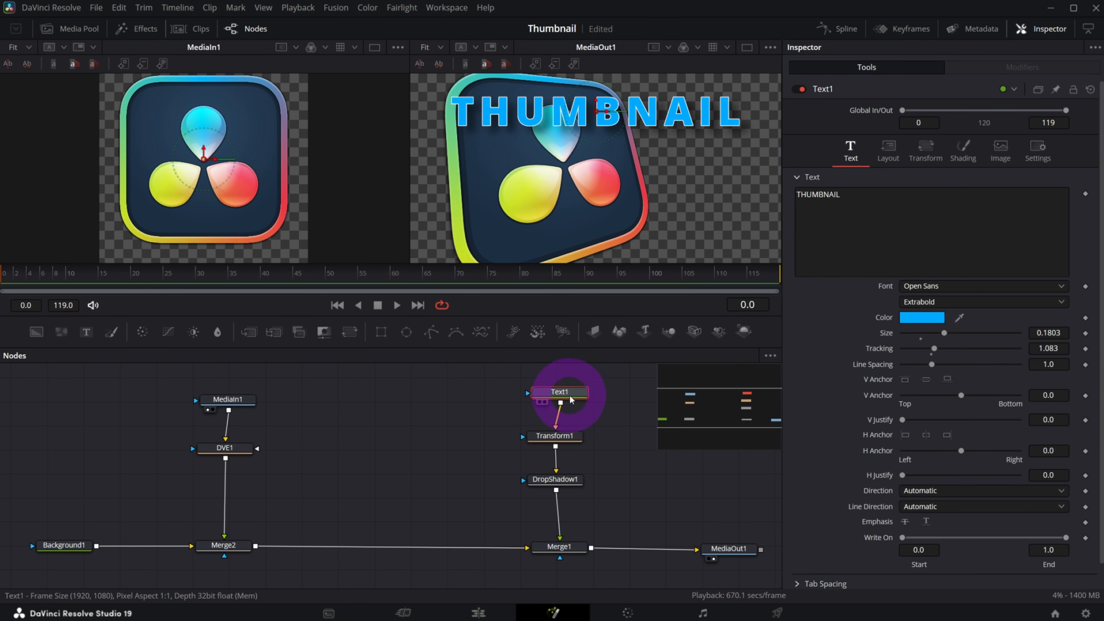
{"action": "left_click_drag", "start_coordinate": [575, 398], "coordinate": [571, 395]}
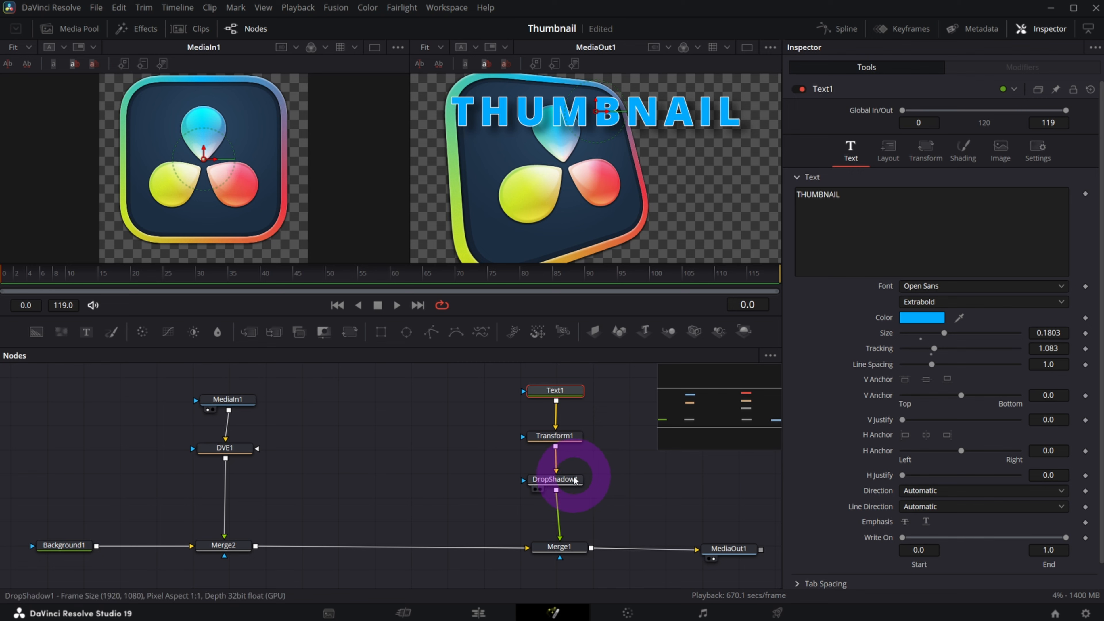
{"action": "left_click", "coordinate": [565, 480]}
Step: Enable shading element 3, Black Shadow, on the Text1 node to give the lettering a built-in shadow
{"action": "left_click", "coordinate": [559, 435]}
{"action": "left_click", "coordinate": [561, 391]}
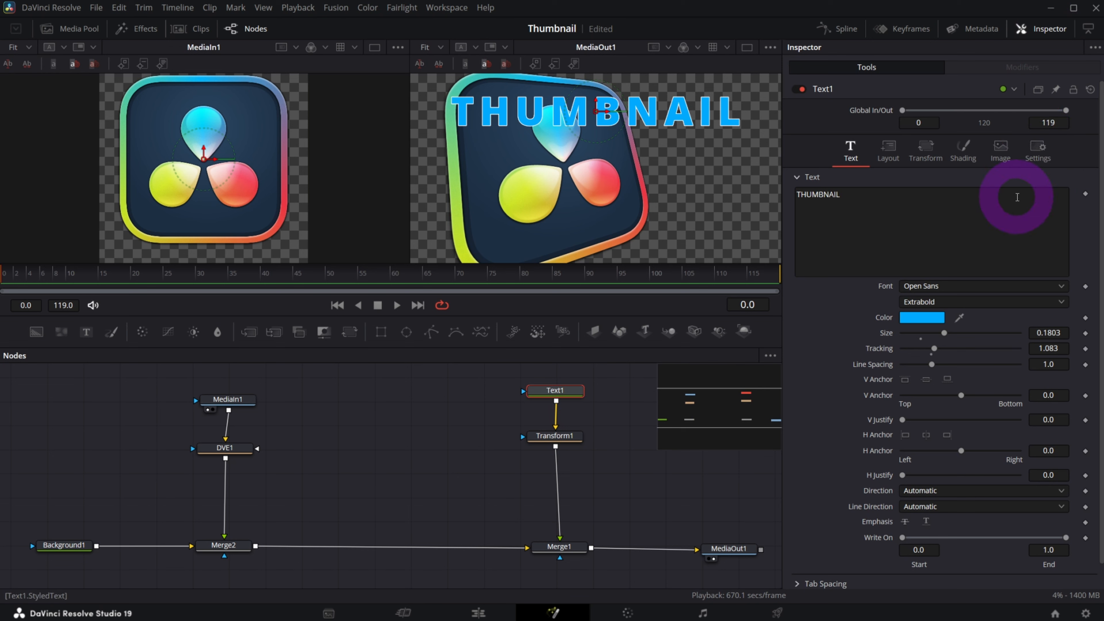
{"action": "left_click", "coordinate": [955, 165]}
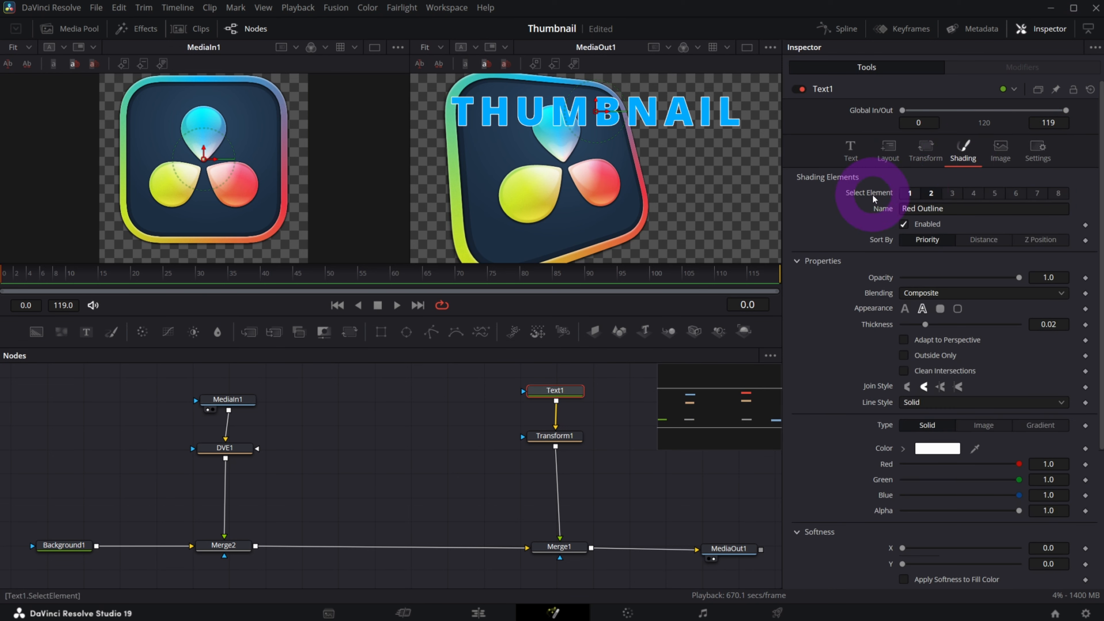
{"action": "left_click", "coordinate": [952, 193]}
{"action": "left_click", "coordinate": [904, 224]}
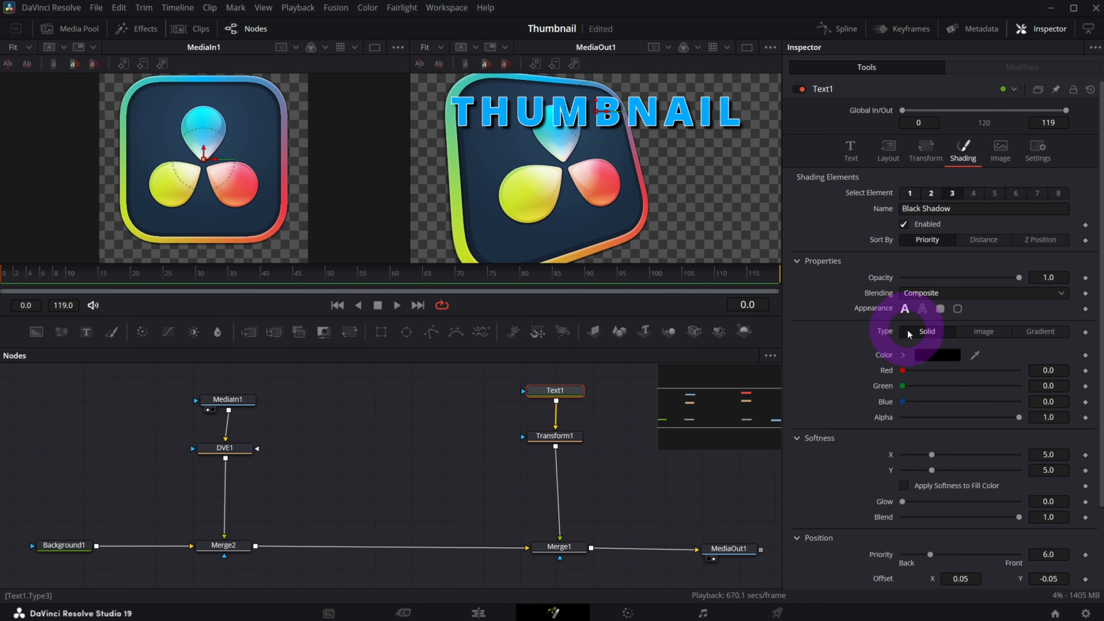
{"action": "left_click", "coordinate": [1008, 210]}
{"action": "left_click_drag", "start_coordinate": [1018, 279], "coordinate": [973, 280]}
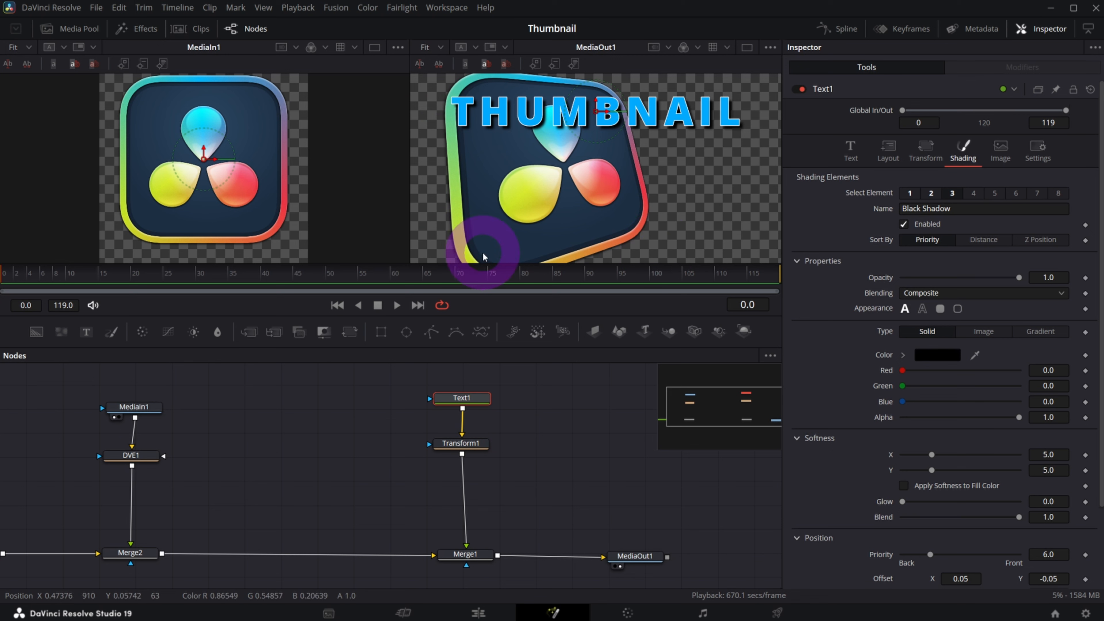
Step: Make room before MediaOut1, add a Rectangle mask node beside Text1, and set its width and height to 1.0
{"action": "left_click_drag", "start_coordinate": [644, 558], "coordinate": [689, 556]}
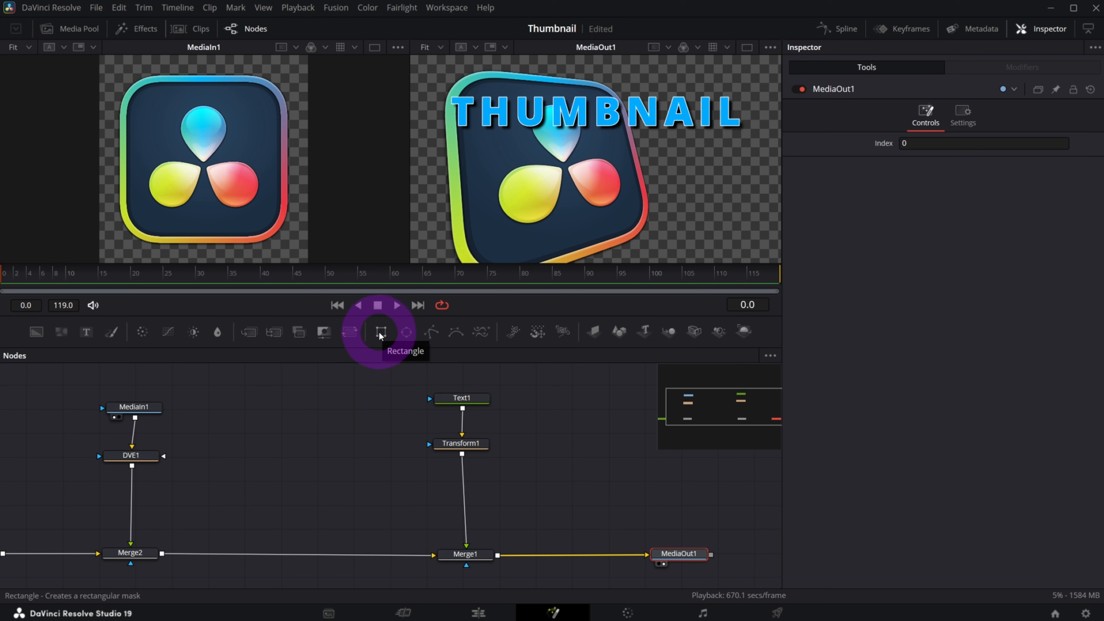
{"action": "left_click_drag", "start_coordinate": [381, 331], "coordinate": [567, 397]}
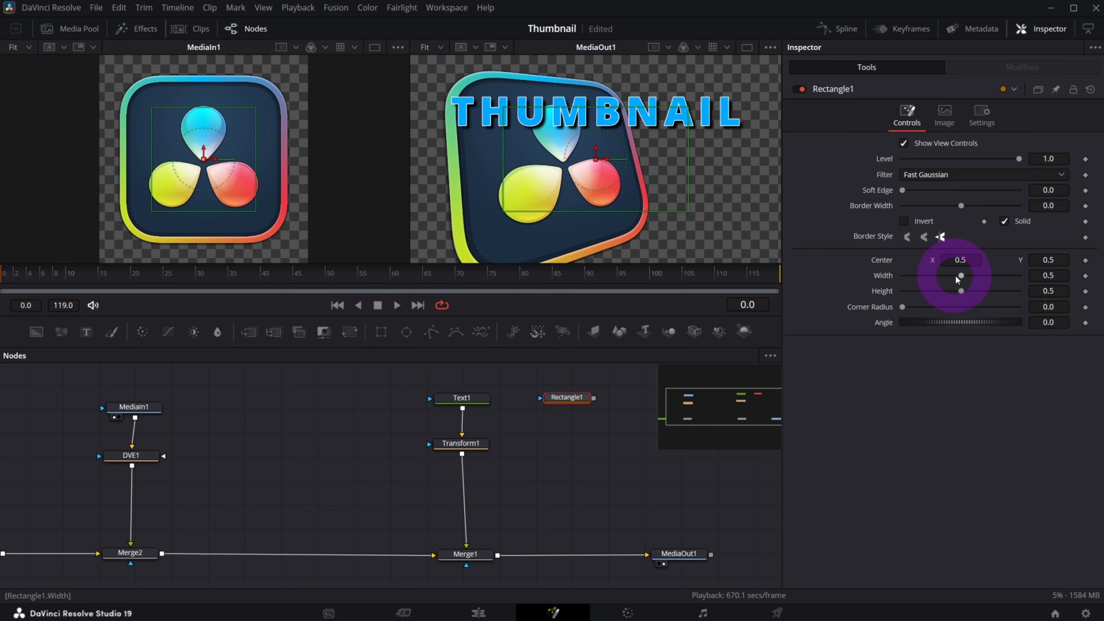
{"action": "left_click_drag", "start_coordinate": [962, 278], "coordinate": [1030, 300]}
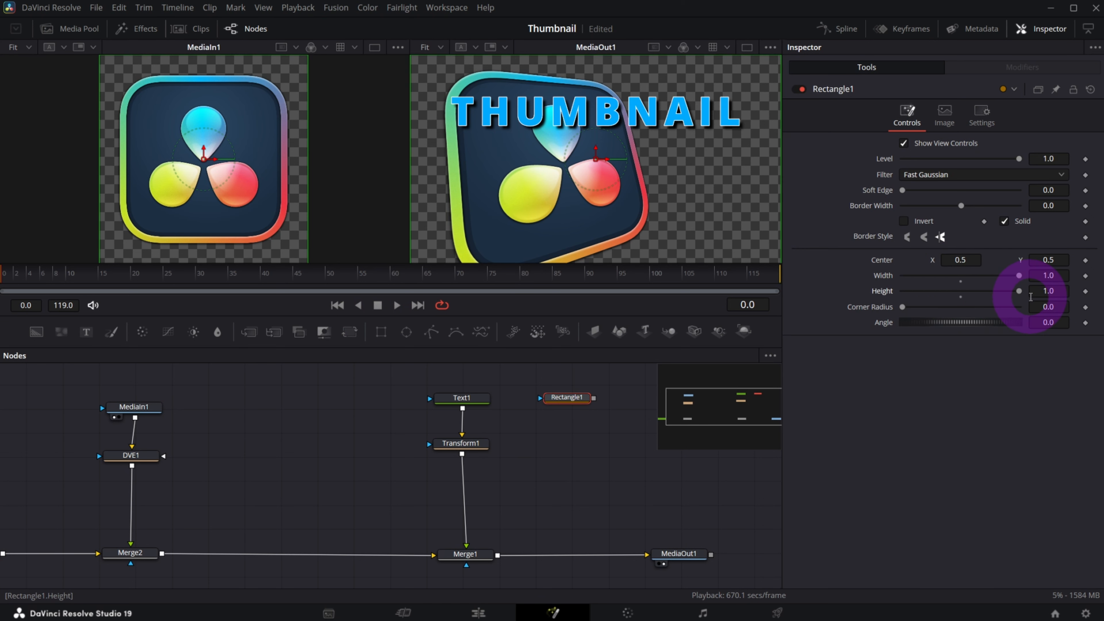
Step: Add a Background node below Rectangle1 and connect the rectangle to it as its effect mask
{"action": "left_click_drag", "start_coordinate": [36, 332], "coordinate": [532, 437]}
{"action": "left_click", "coordinate": [559, 403]}
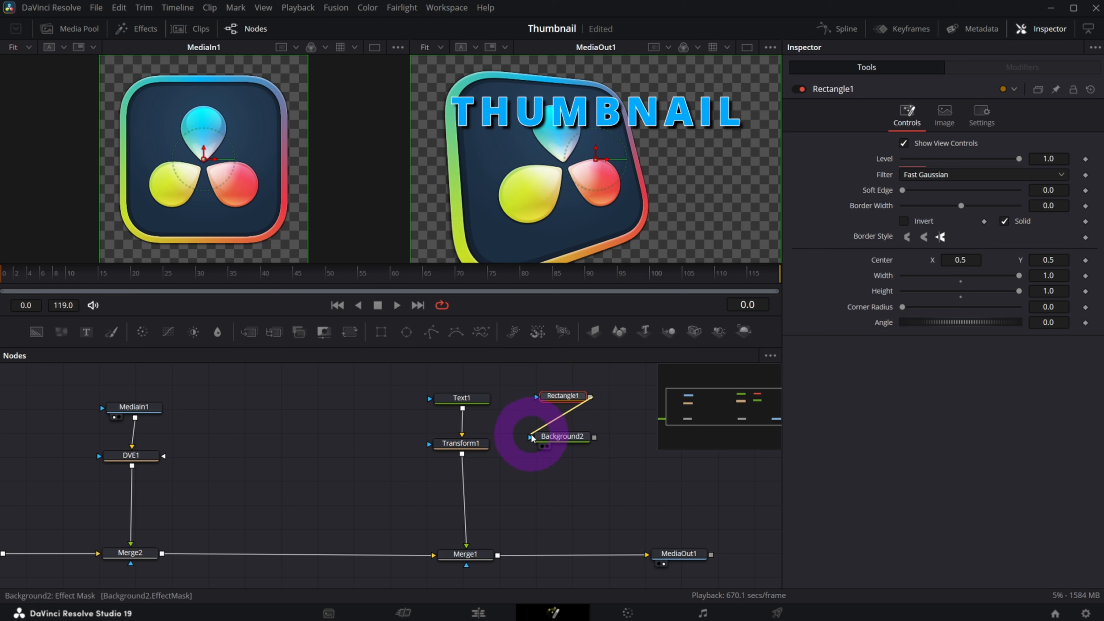
{"action": "left_click_drag", "start_coordinate": [550, 453], "coordinate": [564, 450]}
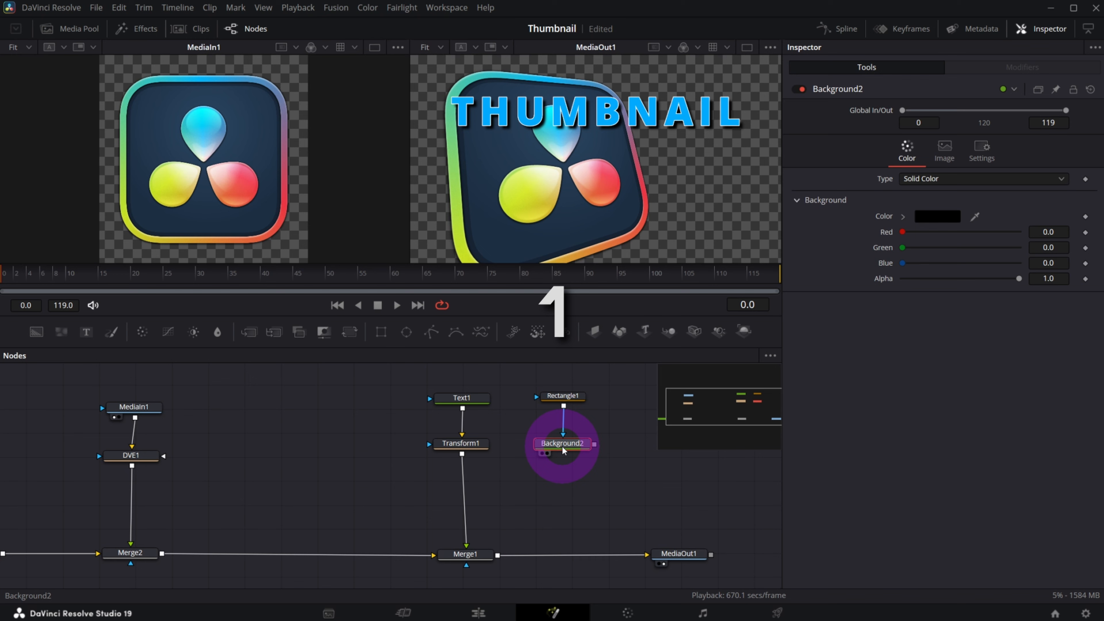
Step: Show Background2 in the first viewer and set its solid color to light blue #00aaff
{"action": "key", "text": "1"}
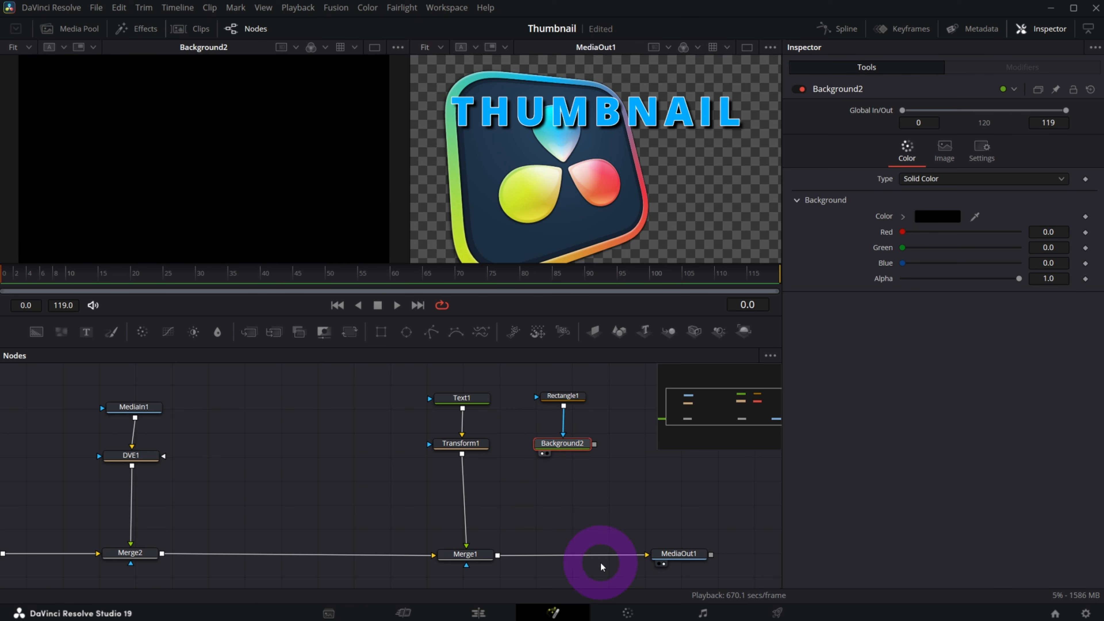
{"action": "left_click", "coordinate": [931, 208]}
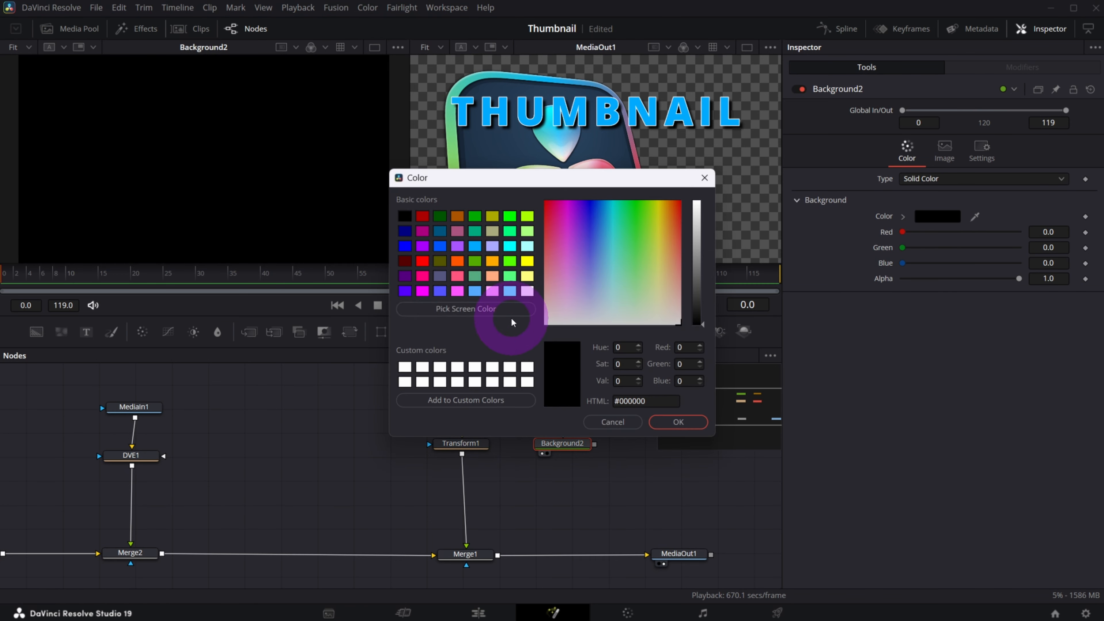
{"action": "left_click", "coordinate": [474, 246]}
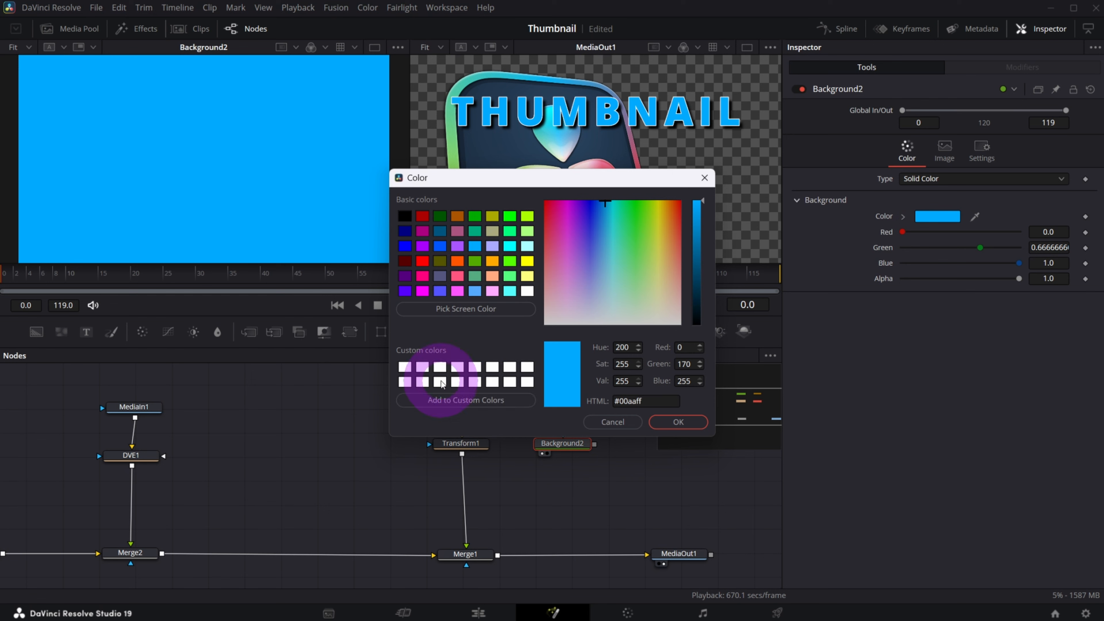
{"action": "left_click", "coordinate": [678, 422]}
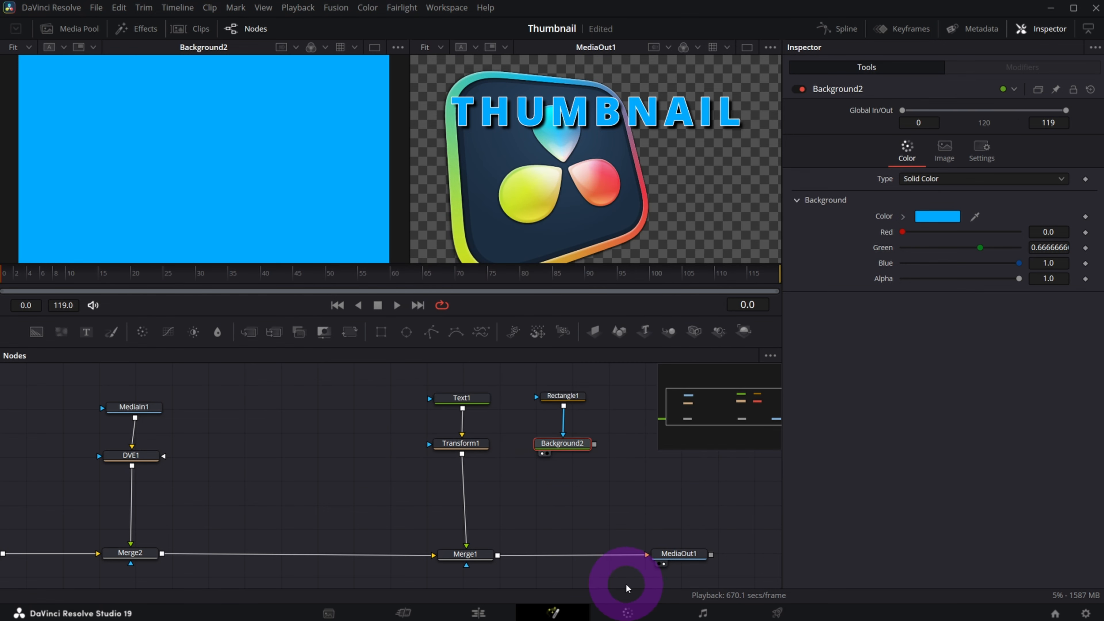
Step: Turn off Solid on Rectangle1 and slightly increase its border width so the mask forms a frame
{"action": "left_click", "coordinate": [560, 401]}
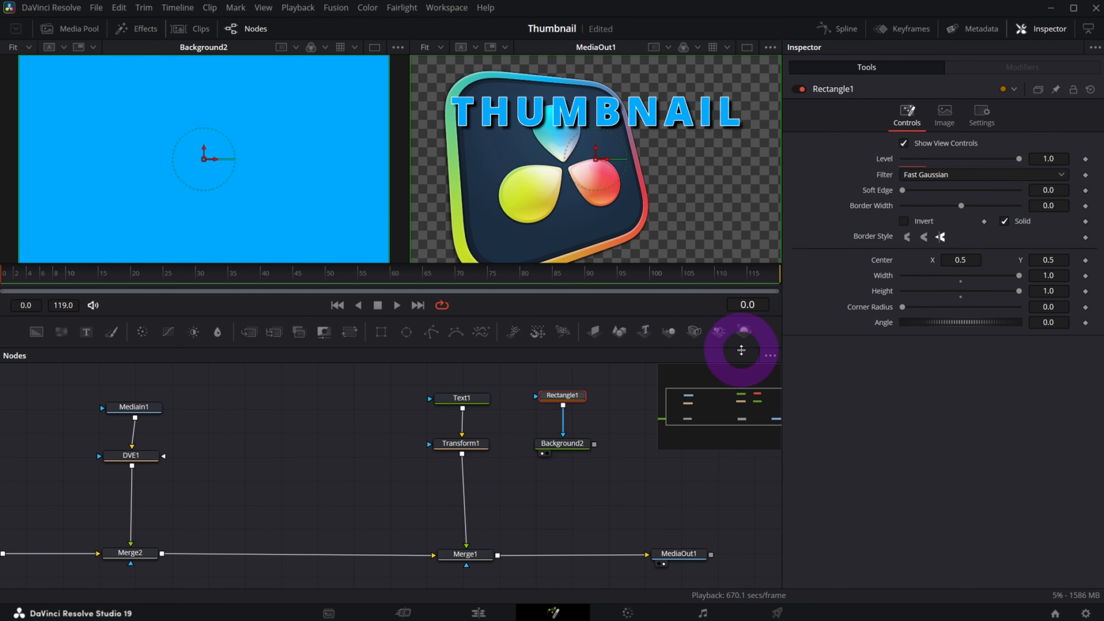
{"action": "left_click", "coordinate": [1004, 221]}
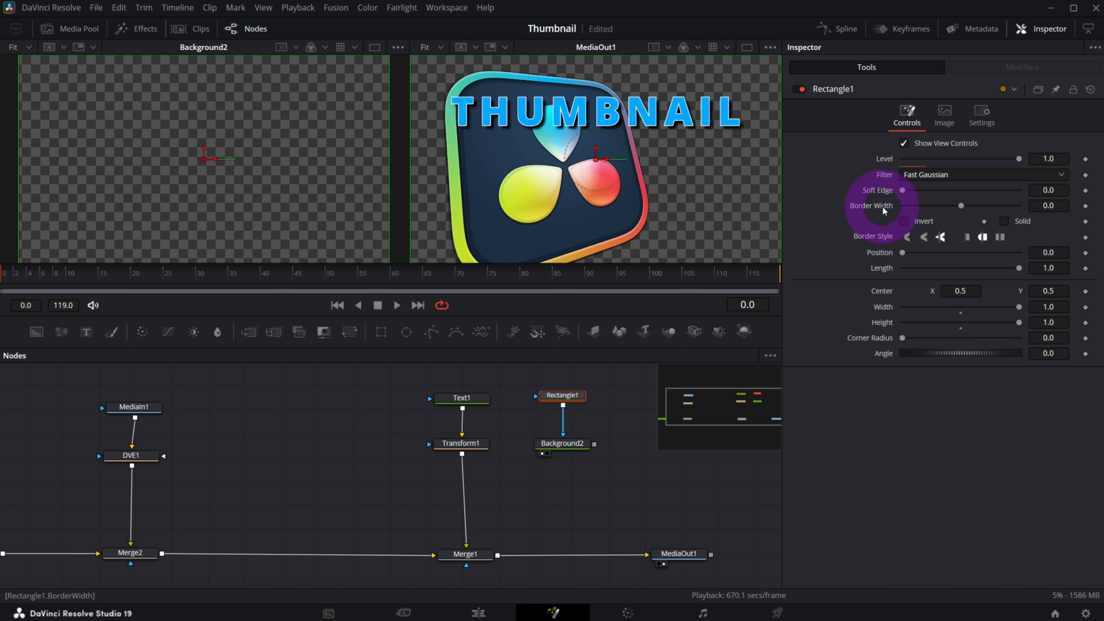
{"action": "left_click_drag", "start_coordinate": [960, 206], "coordinate": [969, 207]}
Step: Merge Background2 over the output of Merge1 with a new Merge node before MediaOut1
{"action": "left_click_drag", "start_coordinate": [594, 451], "coordinate": [498, 560]}
{"action": "left_click", "coordinate": [667, 554]}
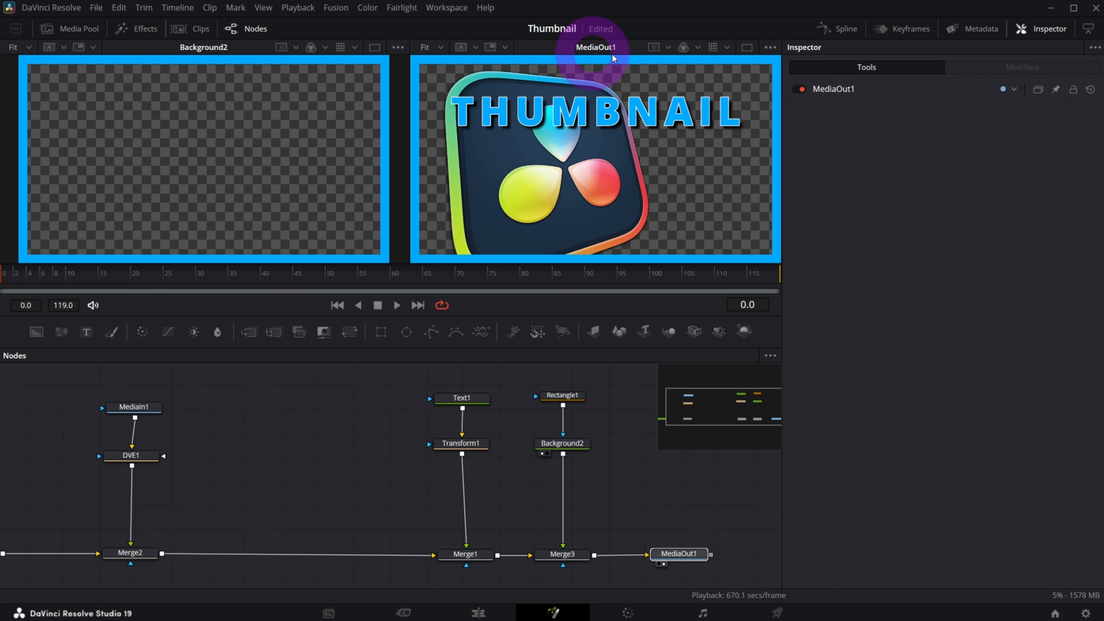
Step: Change Background2's type to Four Corner and set its top right color to white #ffffff
{"action": "left_click", "coordinate": [569, 445]}
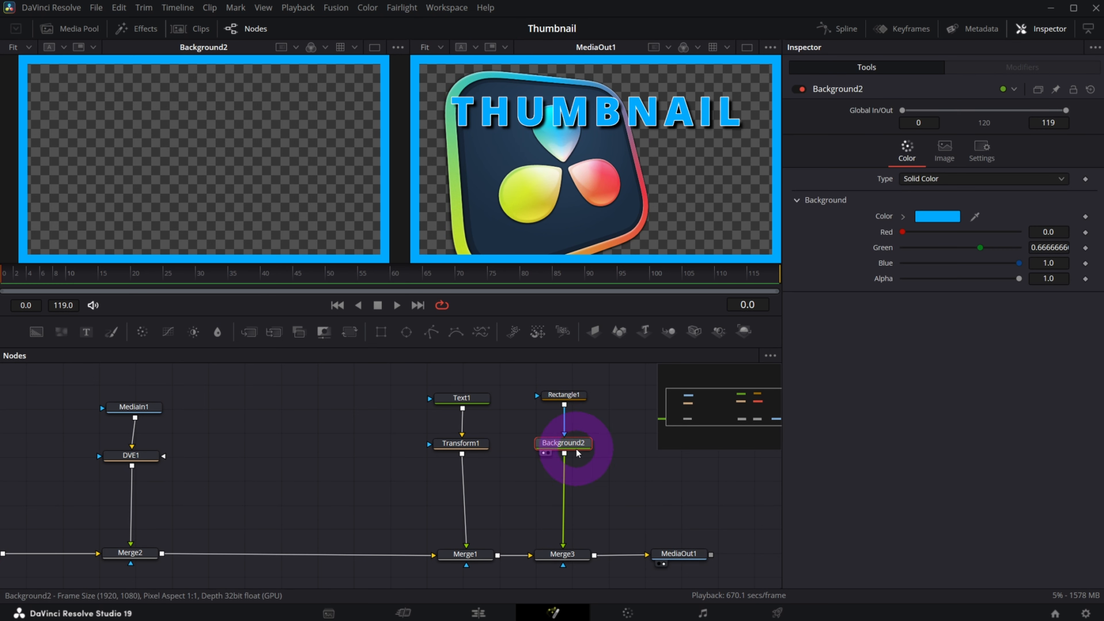
{"action": "left_click_drag", "start_coordinate": [565, 443], "coordinate": [560, 444]}
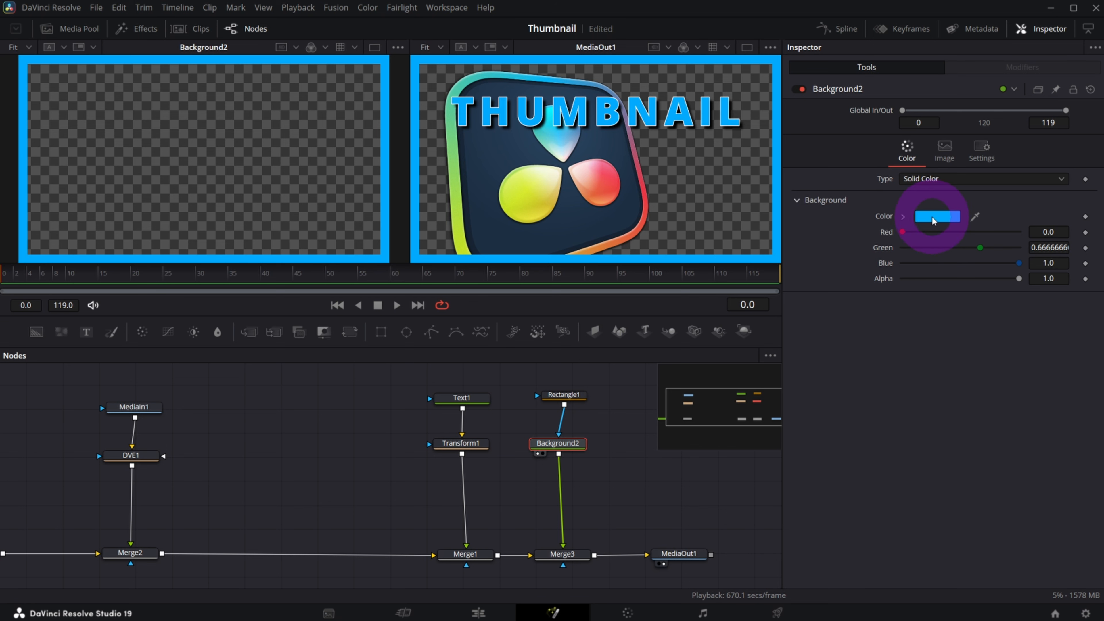
{"action": "left_click", "coordinate": [917, 178]}
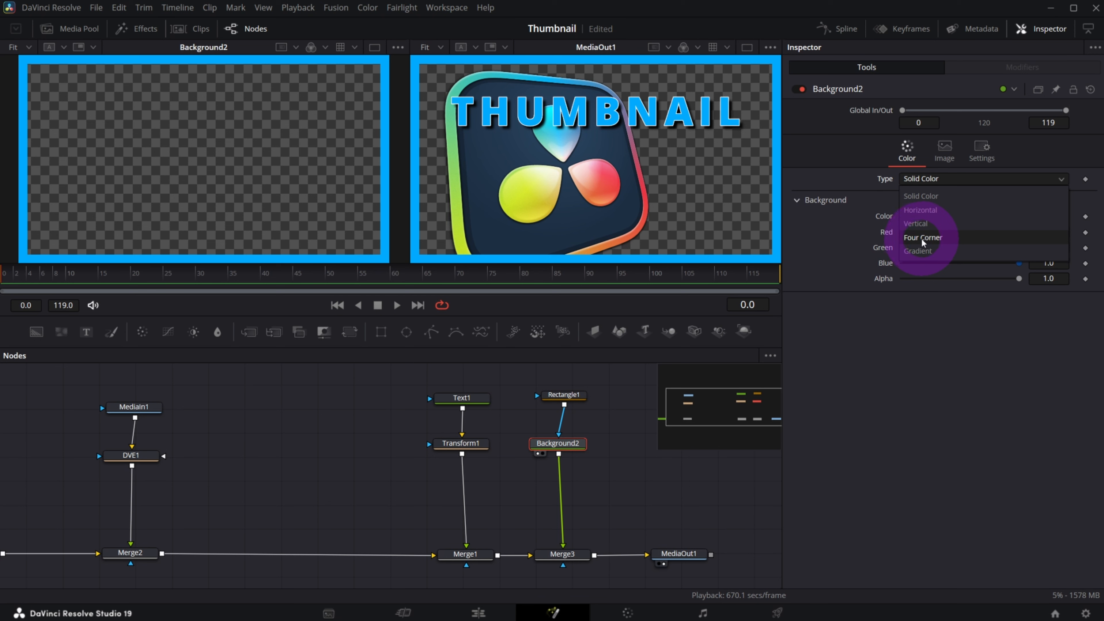
{"action": "left_click", "coordinate": [930, 238]}
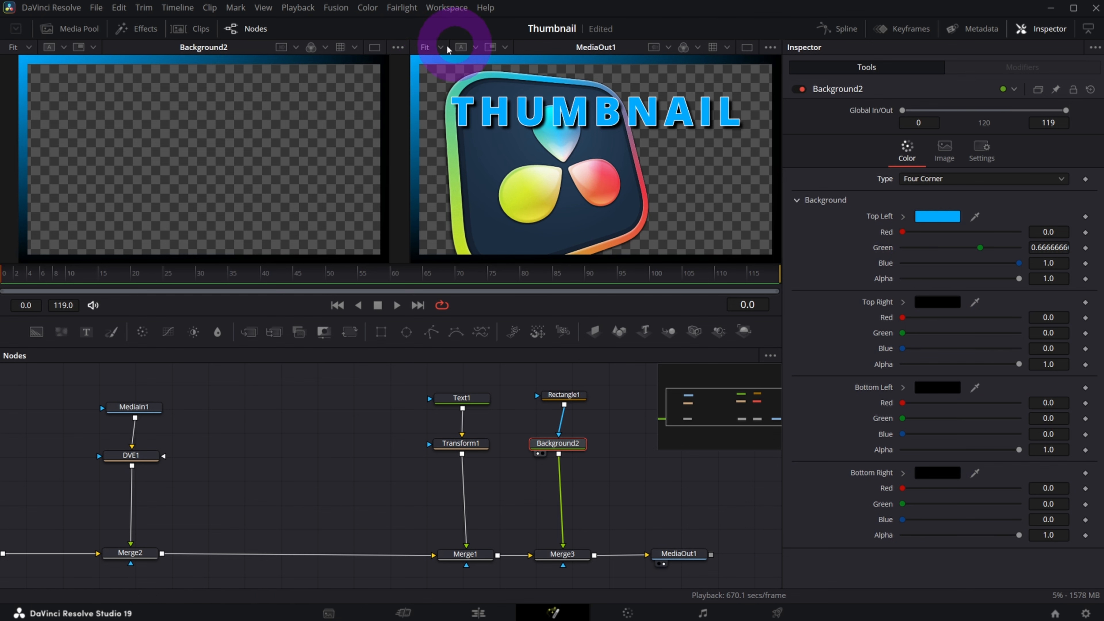
{"action": "left_click", "coordinate": [935, 302]}
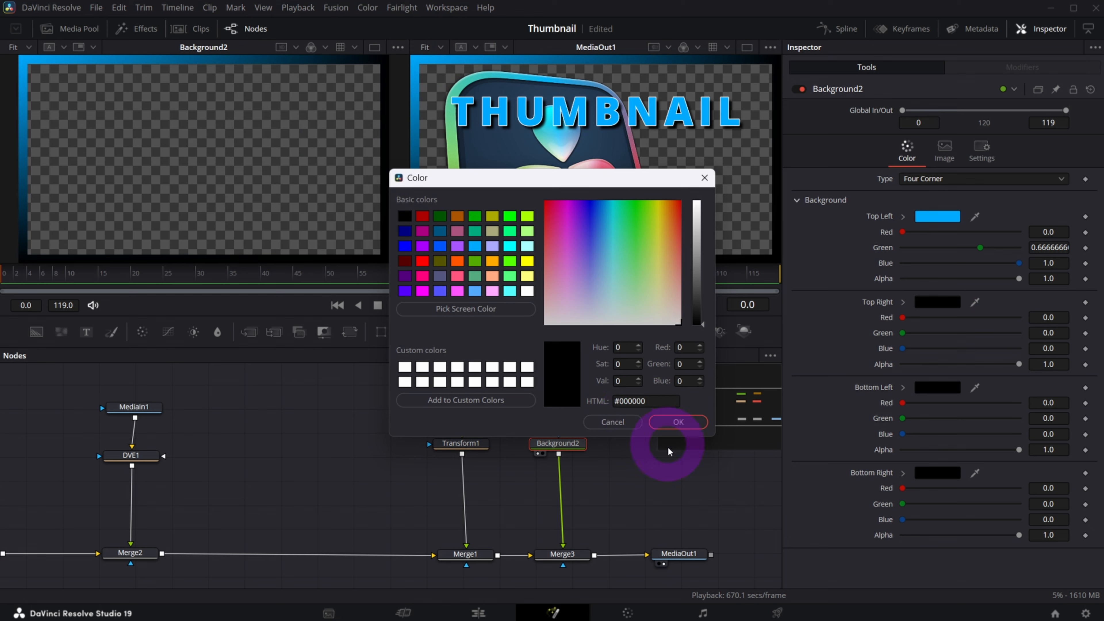
{"action": "left_click", "coordinate": [527, 291]}
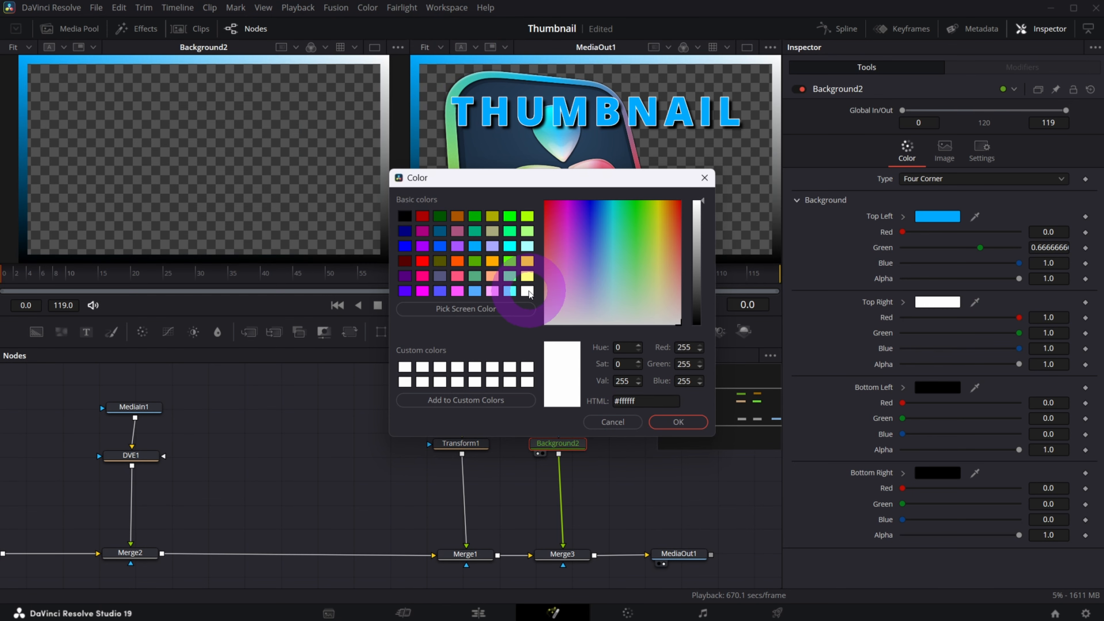
{"action": "left_click", "coordinate": [669, 421]}
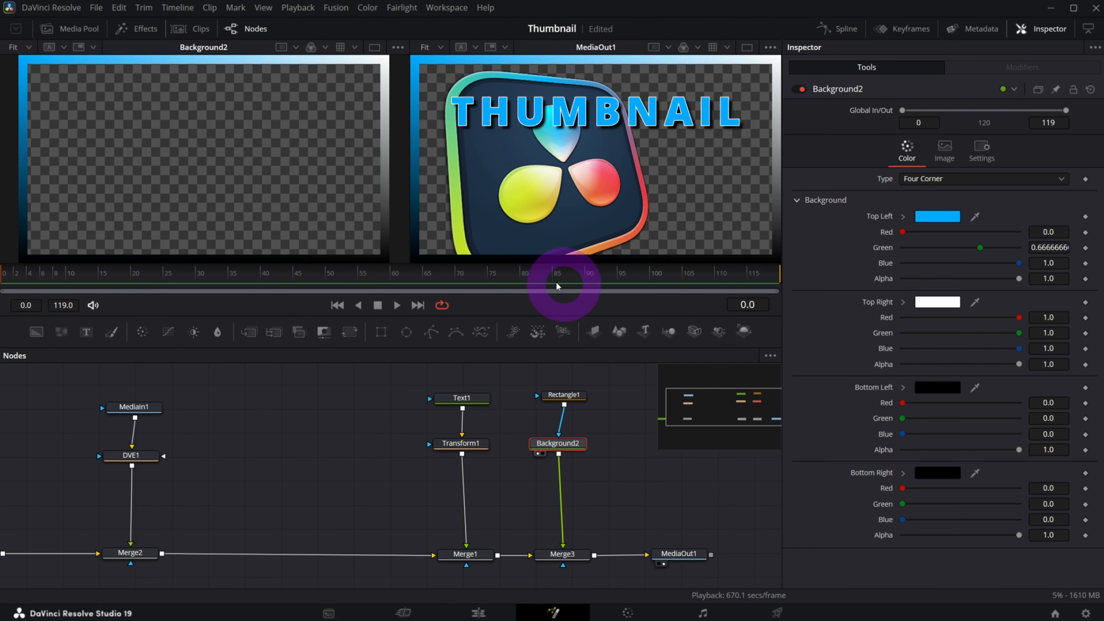
Step: Set Background2's bottom left color to orange #ffaa00
{"action": "left_click", "coordinate": [936, 395]}
{"action": "left_click_drag", "start_coordinate": [515, 189], "coordinate": [256, 307]}
{"action": "left_click", "coordinate": [232, 387]}
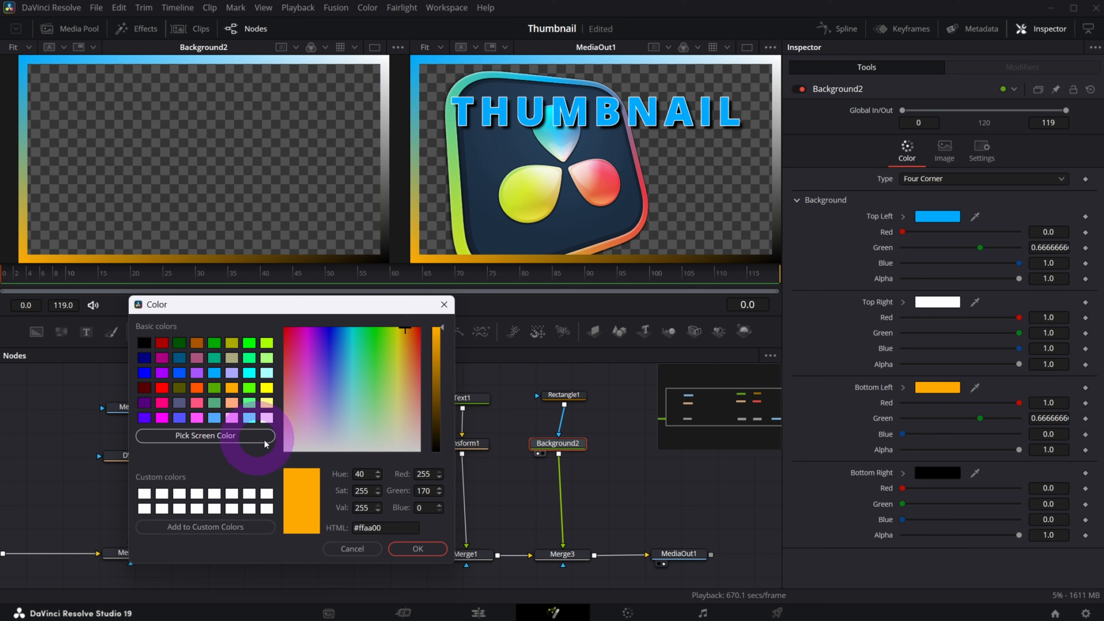
{"action": "left_click", "coordinate": [418, 552]}
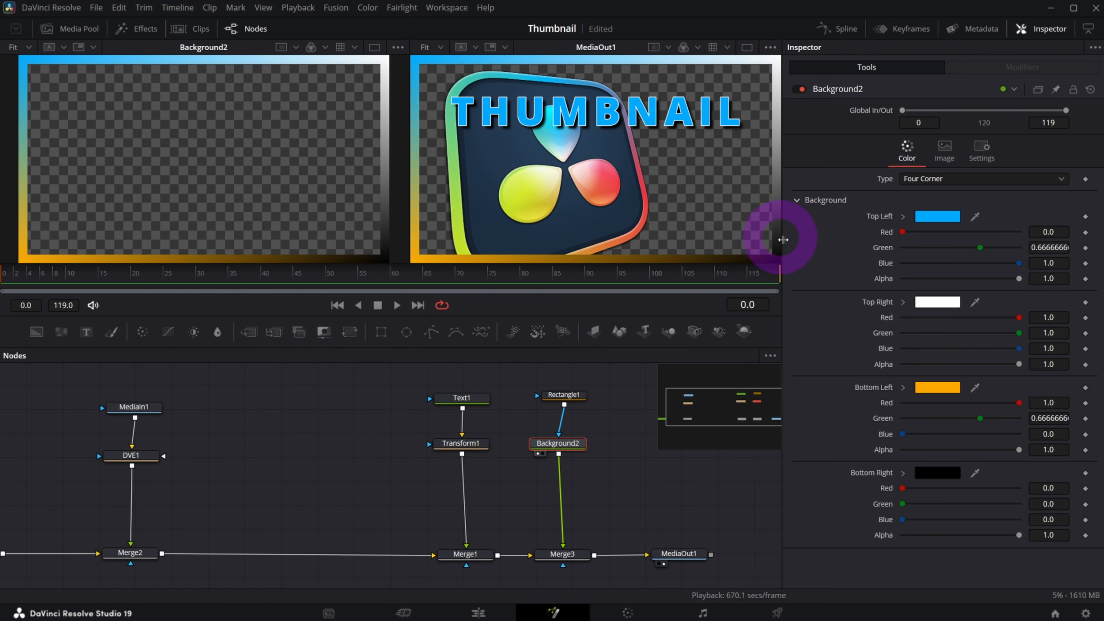
Step: Set Background2's bottom right color to cyan #55ffff
{"action": "left_click", "coordinate": [937, 472]}
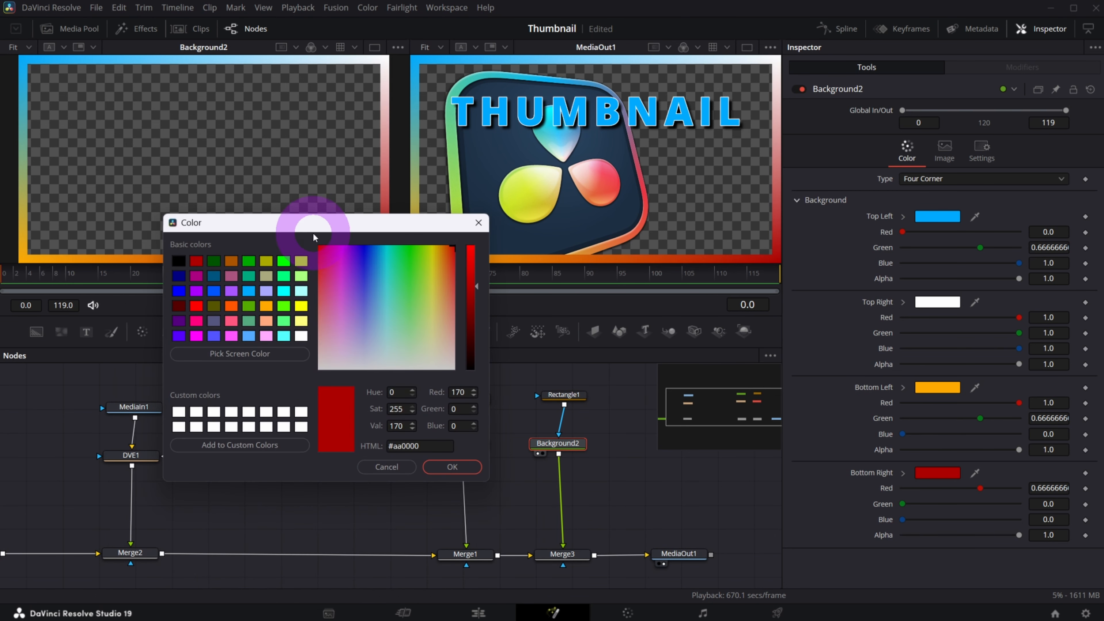
{"action": "left_click", "coordinate": [301, 306]}
{"action": "left_click", "coordinate": [284, 336]}
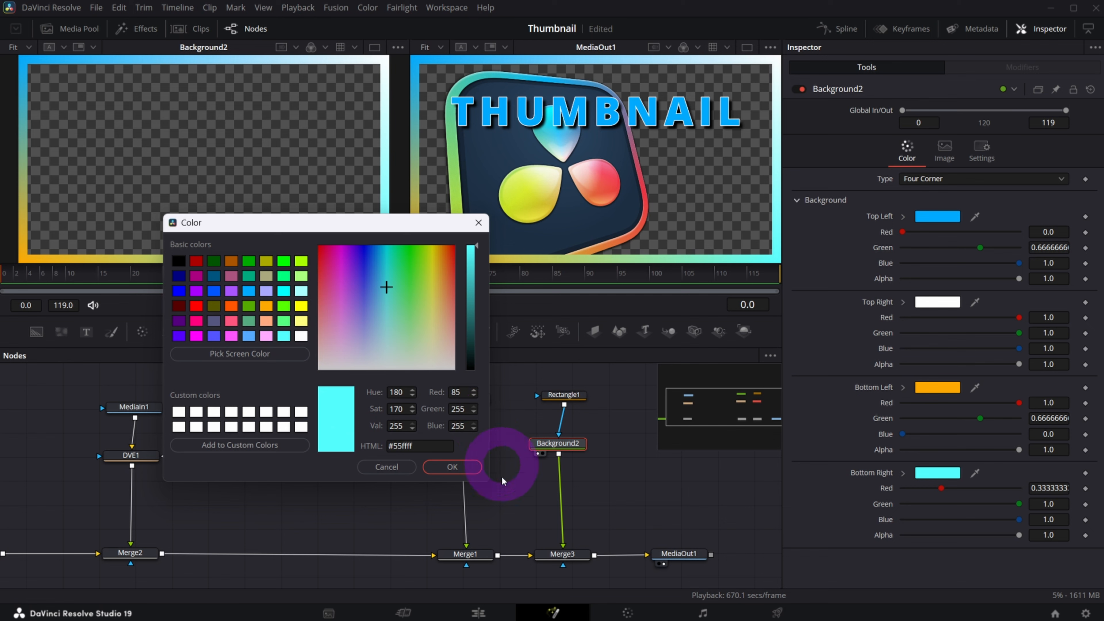
{"action": "left_click", "coordinate": [454, 465]}
Step: Shrink the logo with DVE1's Z Move and shift its center X so it fits inside the frame
{"action": "mouse_move", "coordinate": [729, 427]}
{"action": "left_mouse_down"}
{"action": "mouse_move", "coordinate": [744, 404]}
{"action": "mouse_move", "coordinate": [717, 396]}
{"action": "mouse_move", "coordinate": [718, 417]}
{"action": "left_mouse_up"}
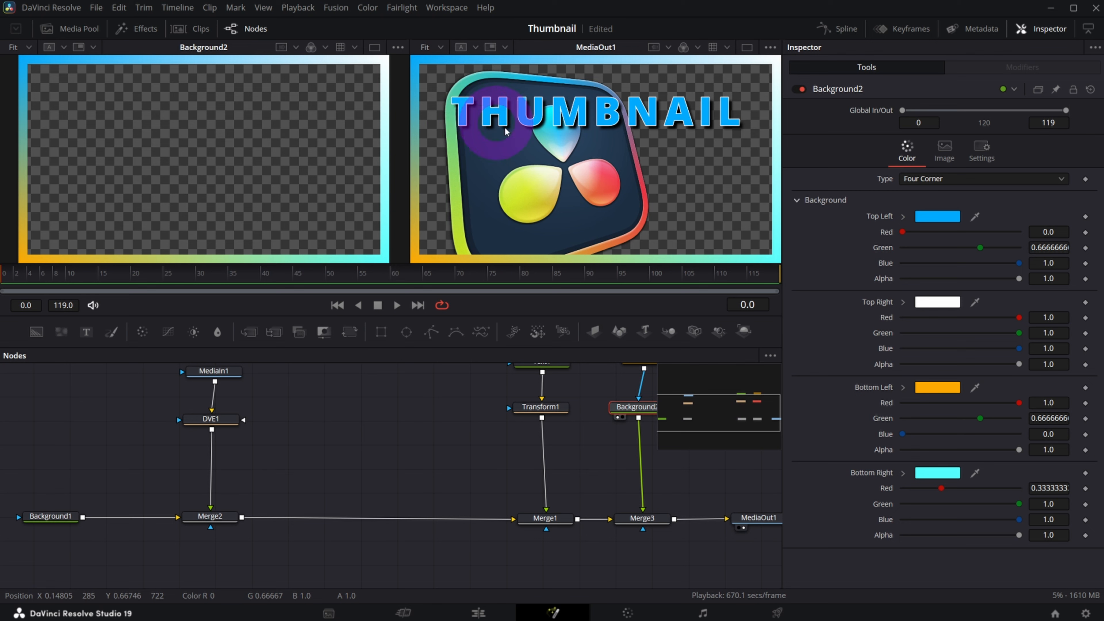
{"action": "left_click", "coordinate": [203, 420]}
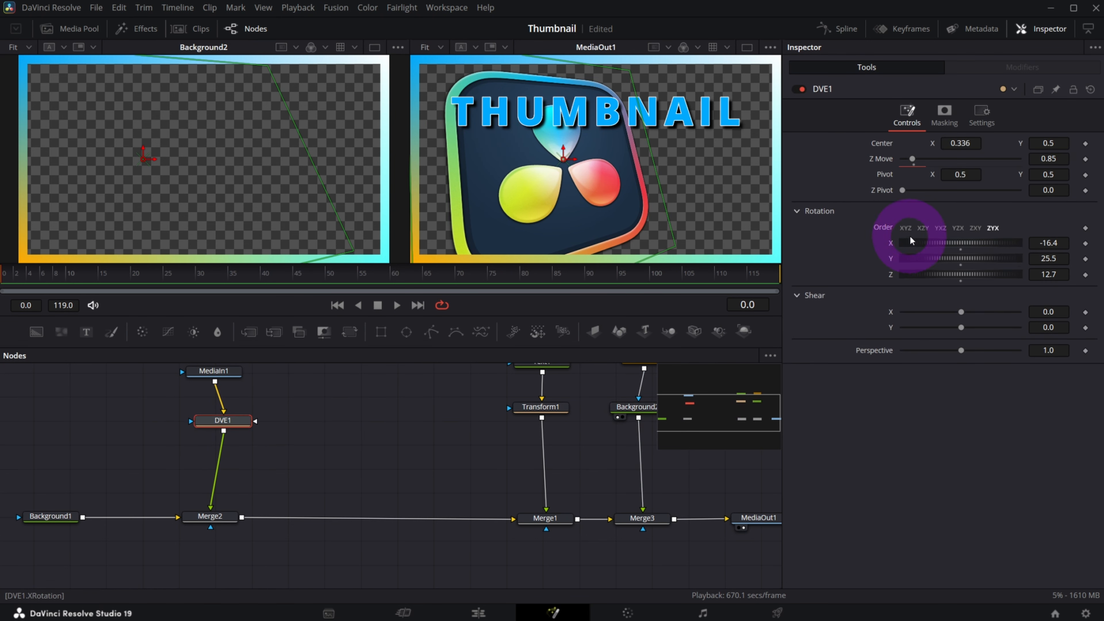
{"action": "left_click_drag", "start_coordinate": [1045, 159], "coordinate": [1064, 123]}
{"action": "left_click_drag", "start_coordinate": [961, 144], "coordinate": [889, 164]}
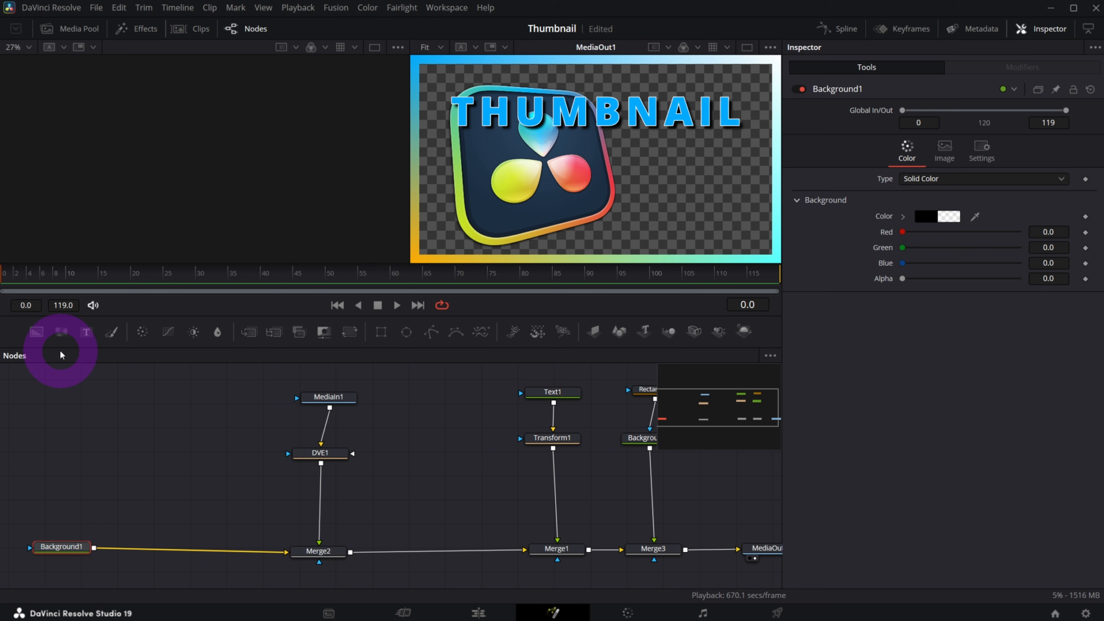
Step: Add a Background node coloured white #ffffff and merge it over Background1, behind the logo
{"action": "left_click_drag", "start_coordinate": [39, 334], "coordinate": [150, 430]}
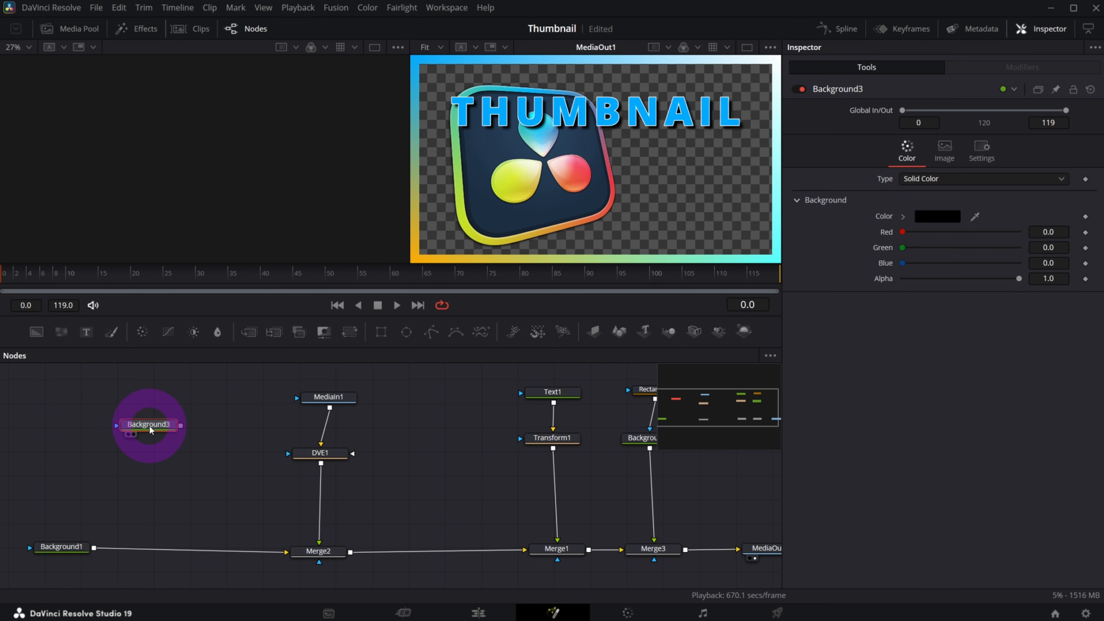
{"action": "left_click", "coordinate": [929, 221]}
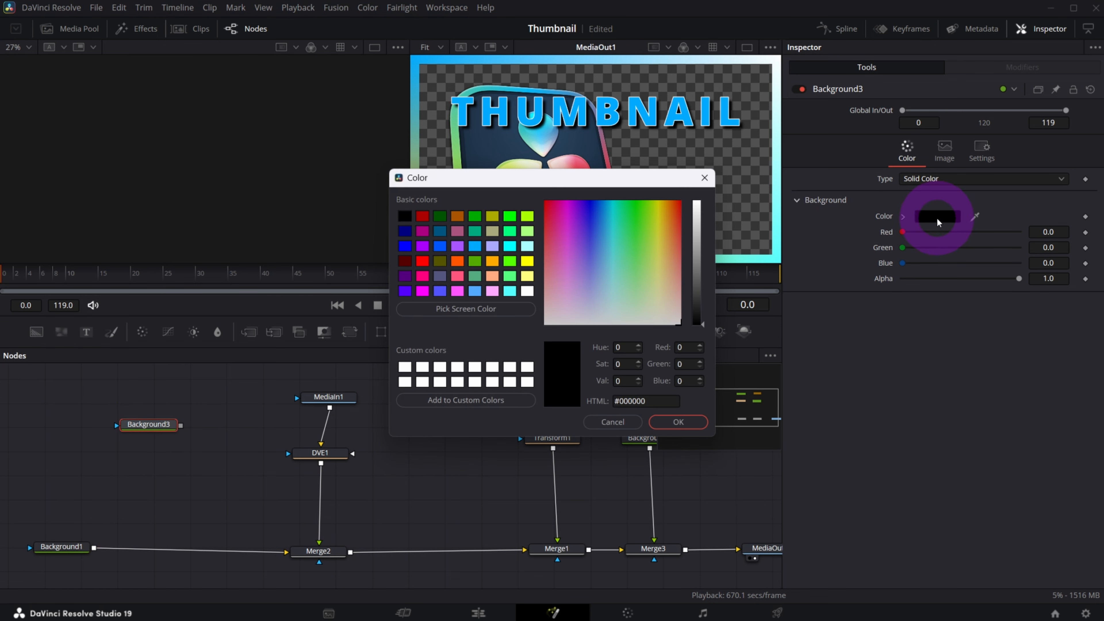
{"action": "left_click", "coordinate": [527, 290]}
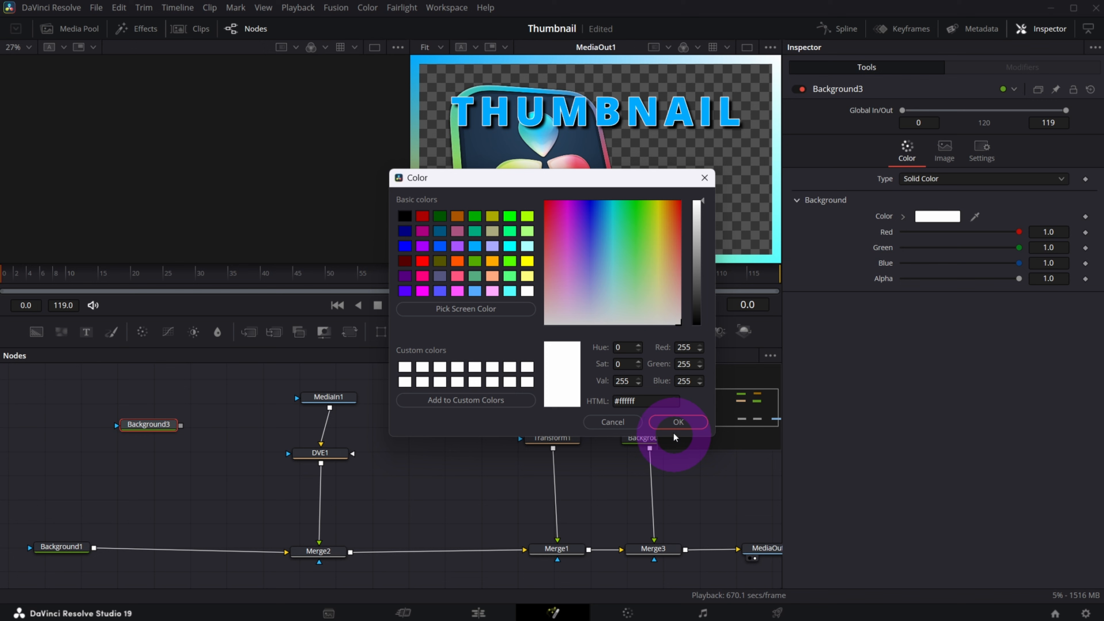
{"action": "left_click", "coordinate": [677, 422]}
{"action": "left_click_drag", "start_coordinate": [183, 429], "coordinate": [93, 550]}
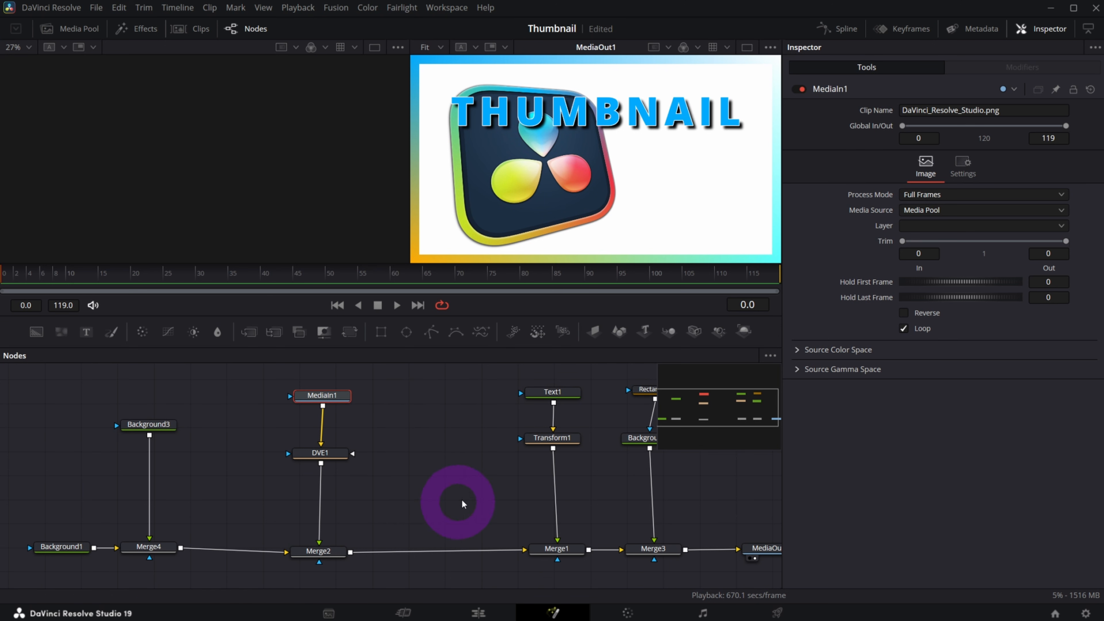
Step: Add another Background node between the logo and text branches, set its type to Gradient and show it in the first viewer
{"action": "left_click_drag", "start_coordinate": [40, 339], "coordinate": [438, 420]}
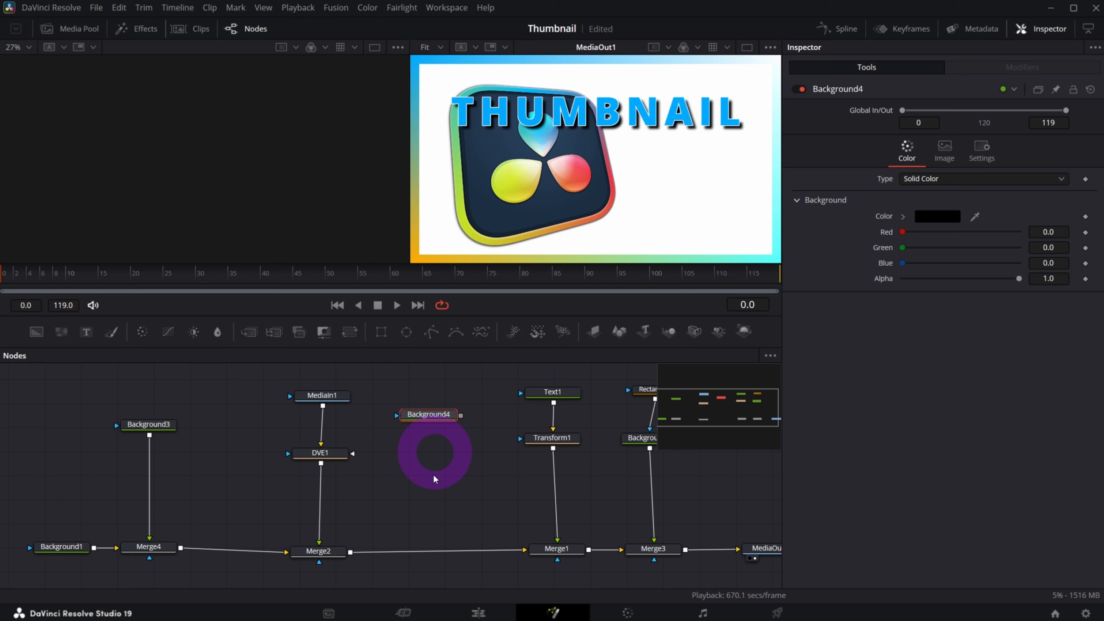
{"action": "left_click", "coordinate": [950, 181]}
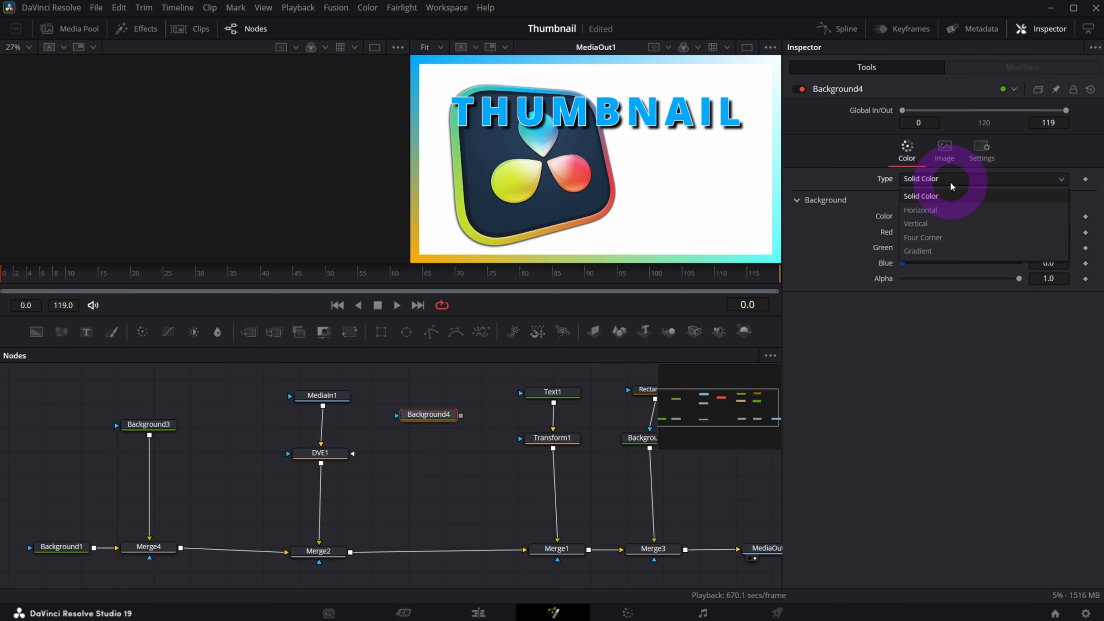
{"action": "left_click", "coordinate": [943, 251]}
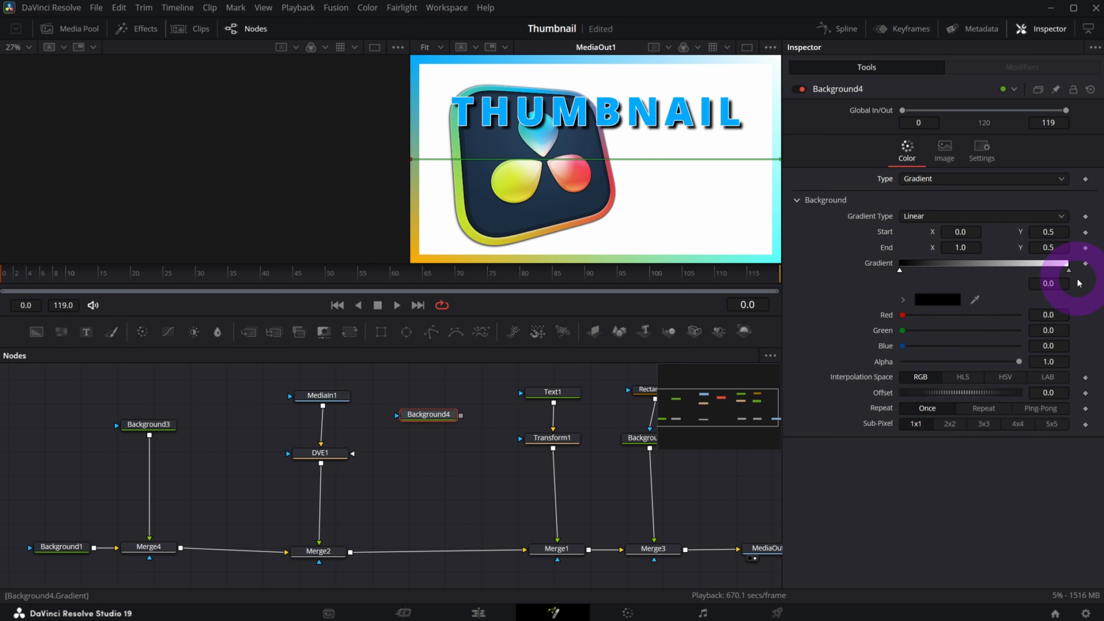
{"action": "left_click_drag", "start_coordinate": [436, 419], "coordinate": [436, 426]}
{"action": "key", "text": "1"}
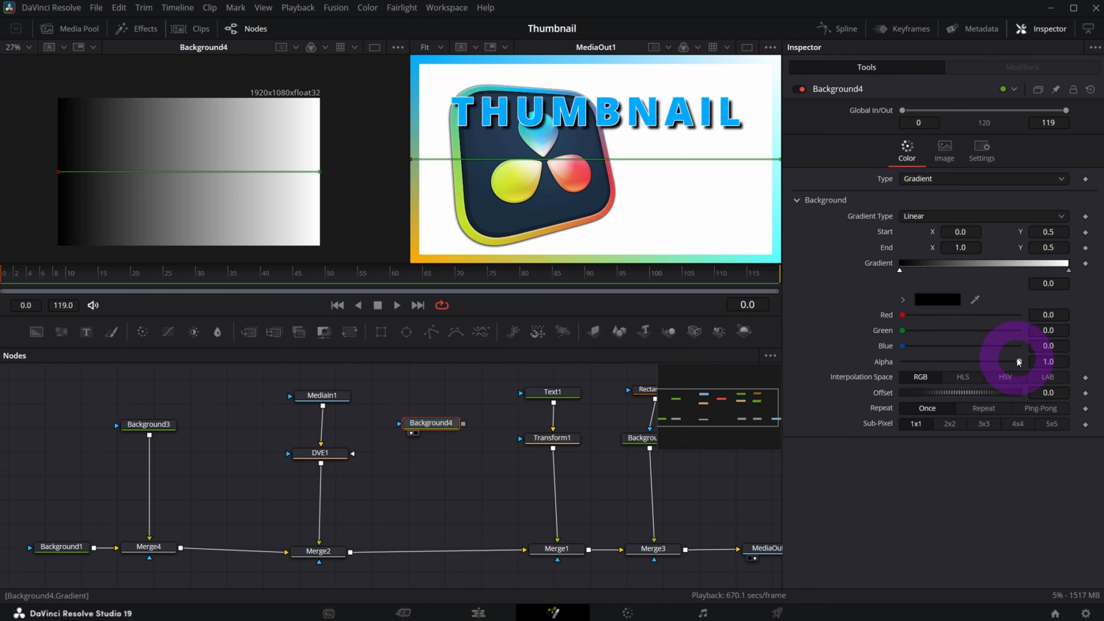
Step: Set the black gradient stop's alpha to 0.0 and turn Background4's gradient nearly vertical, with its start below the frame and end above
{"action": "left_click_drag", "start_coordinate": [1019, 364], "coordinate": [845, 369]}
{"action": "left_click_drag", "start_coordinate": [59, 172], "coordinate": [157, 257]}
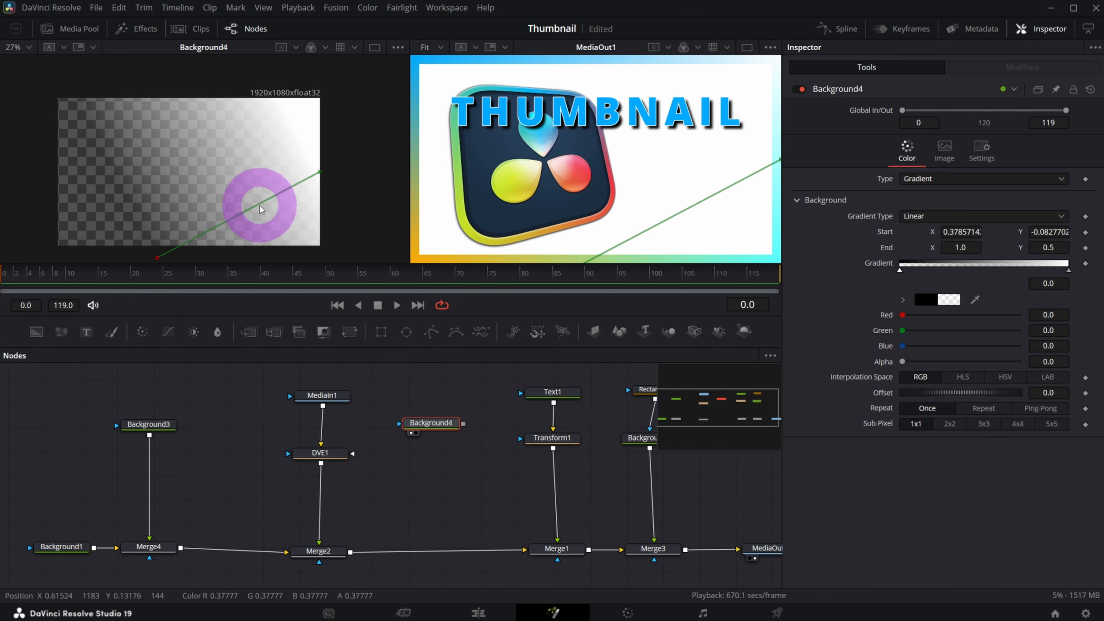
{"action": "left_click_drag", "start_coordinate": [320, 173], "coordinate": [206, 82]}
{"action": "left_click_drag", "start_coordinate": [157, 259], "coordinate": [189, 262]}
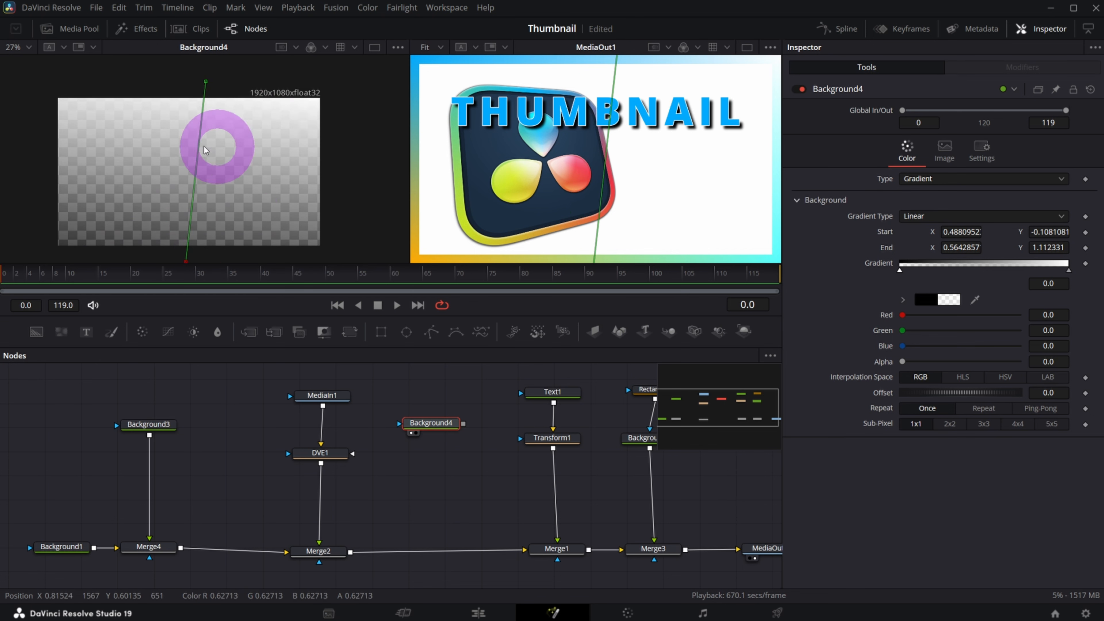
Step: Straighten Background4's gradient line, with its start at about X 0.55, Y 0.01 and its end at about X 0.56, Y 1.33
{"action": "key", "text": "ctrl"}
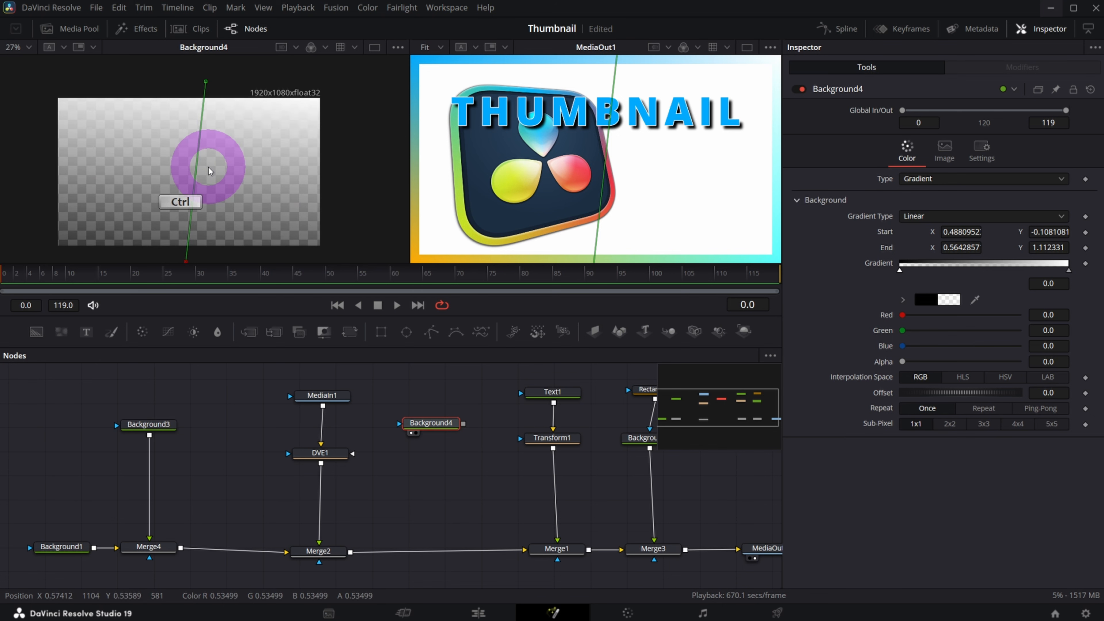
{"action": "scroll", "coordinate": [208, 166], "scroll_direction": "down", "scroll_amount": 2}
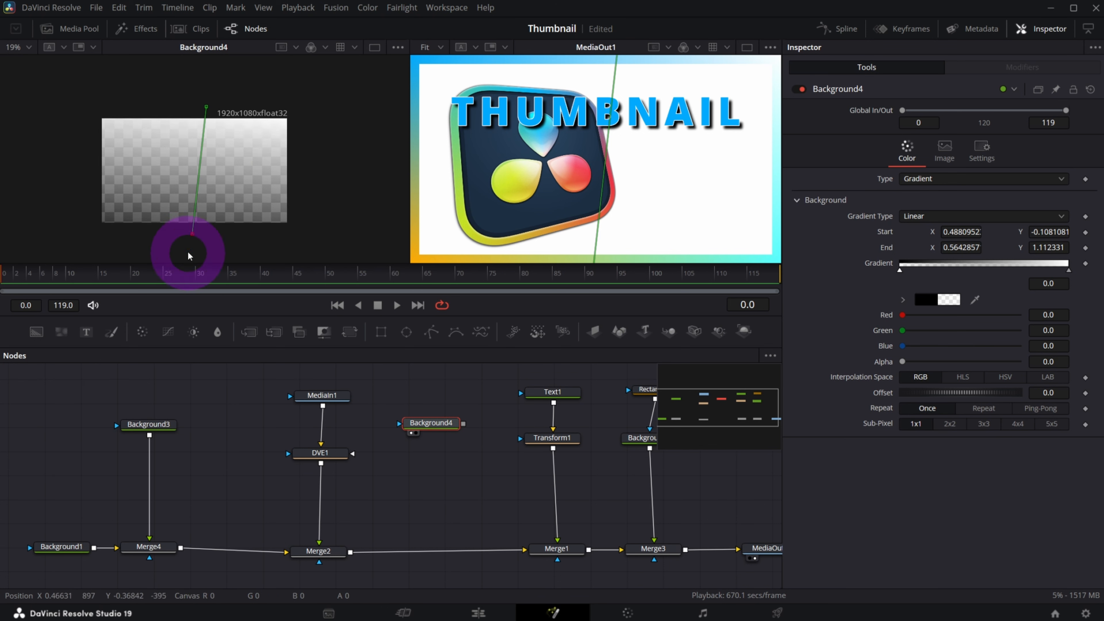
{"action": "left_click_drag", "start_coordinate": [193, 235], "coordinate": [204, 221]}
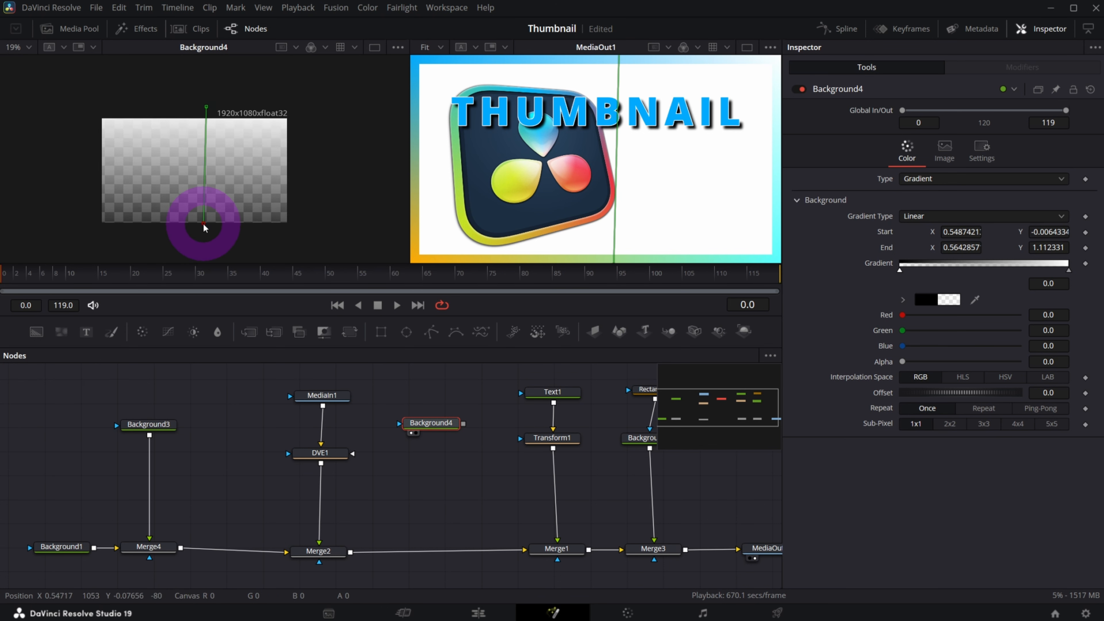
{"action": "mouse_move", "coordinate": [206, 106]}
{"action": "left_mouse_down"}
{"action": "mouse_move", "coordinate": [204, 126]}
{"action": "mouse_move", "coordinate": [205, 83]}
{"action": "left_mouse_up"}
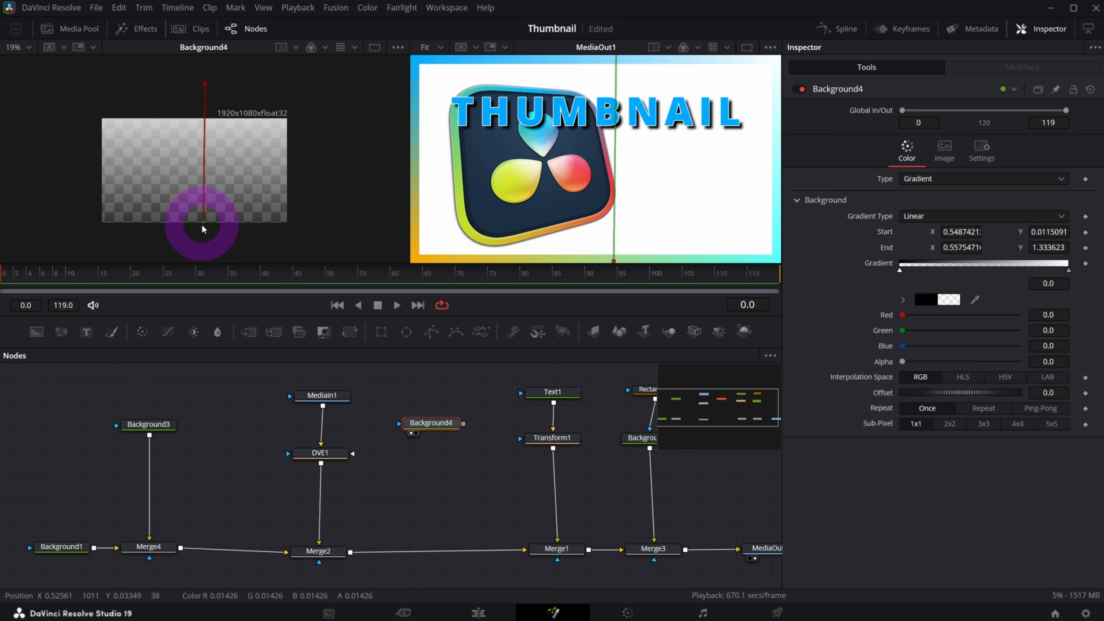